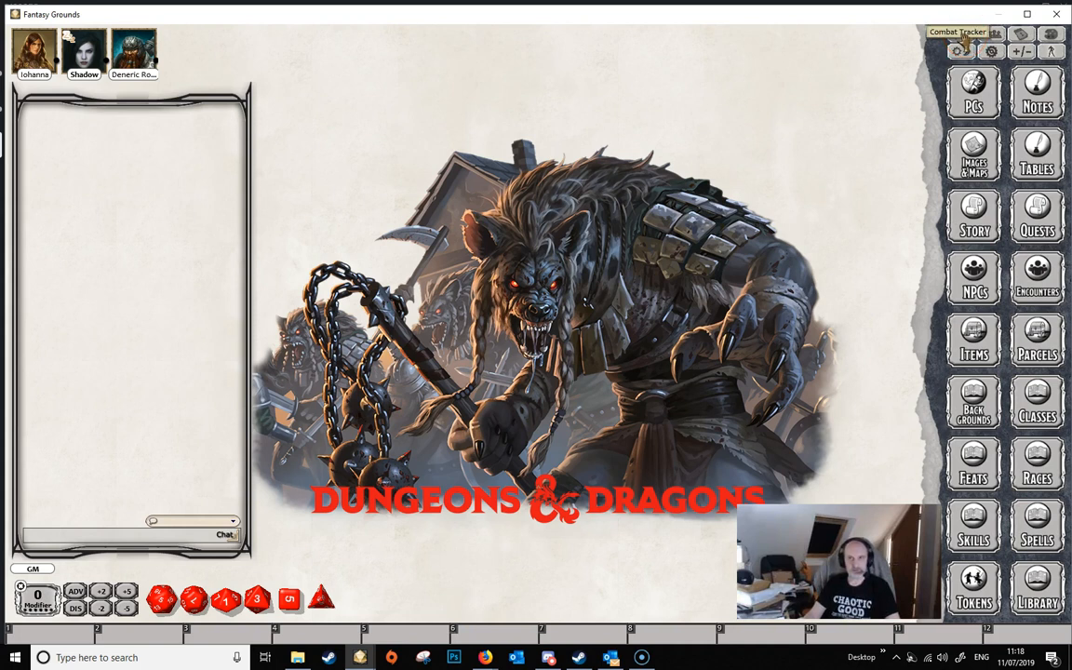
Step: Open the Combat Tracker and add Deneric Rocksplitter, Shadow and Iohanna as combatants, taking Iohanna from the character selection list
{"action": "left_click", "coordinate": [962, 37]}
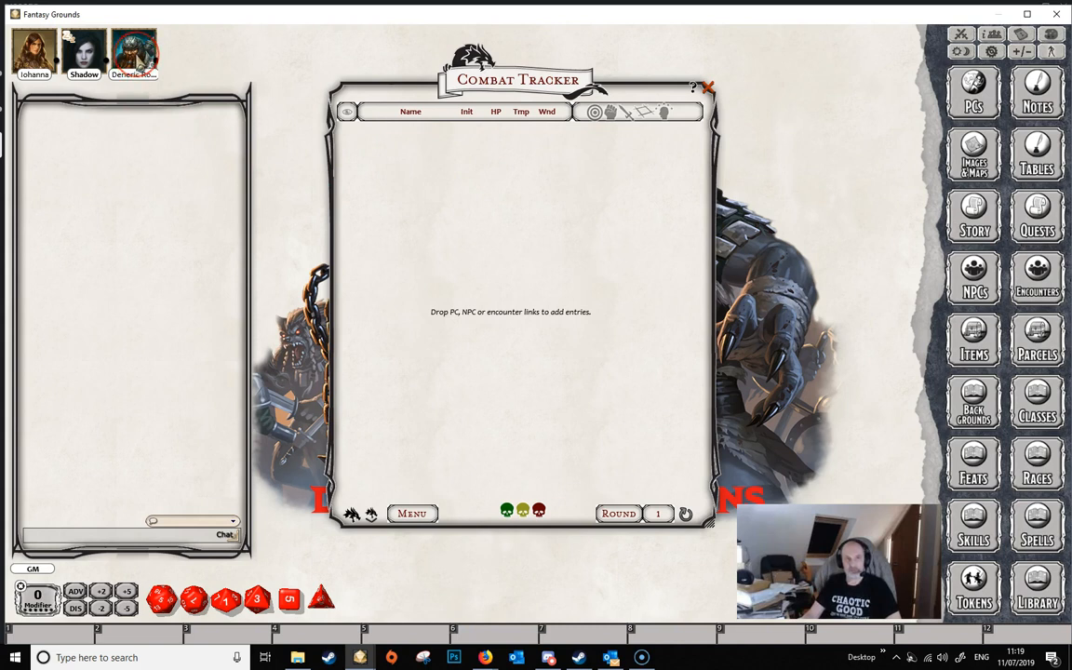
{"action": "left_click_drag", "start_coordinate": [137, 55], "coordinate": [373, 186]}
{"action": "left_click_drag", "start_coordinate": [82, 54], "coordinate": [397, 210]}
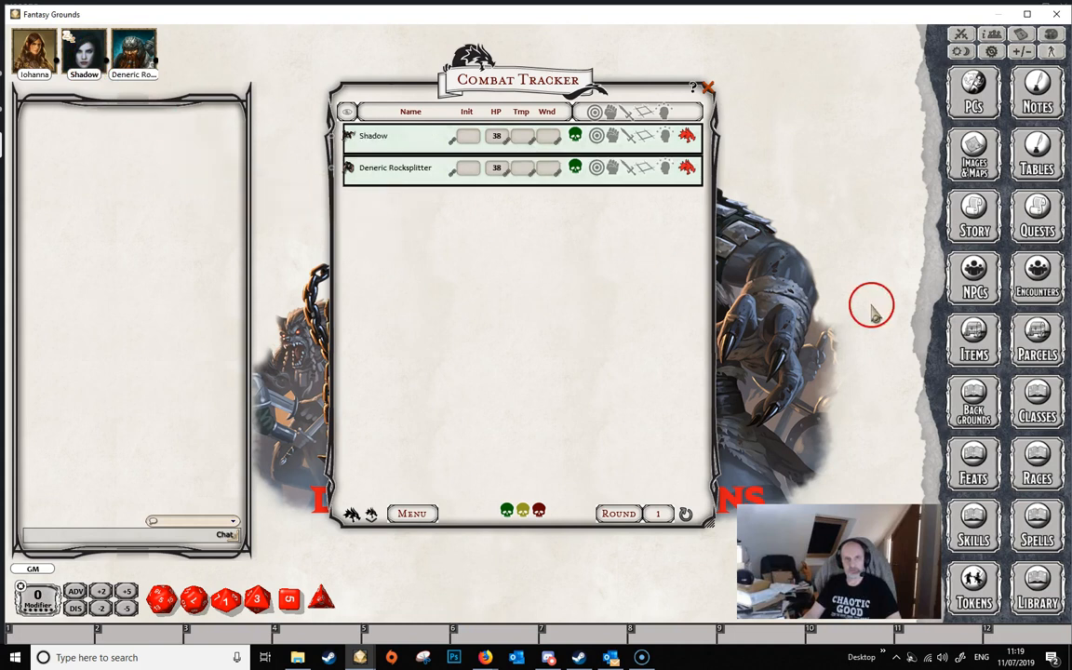
{"action": "left_click", "coordinate": [975, 96]}
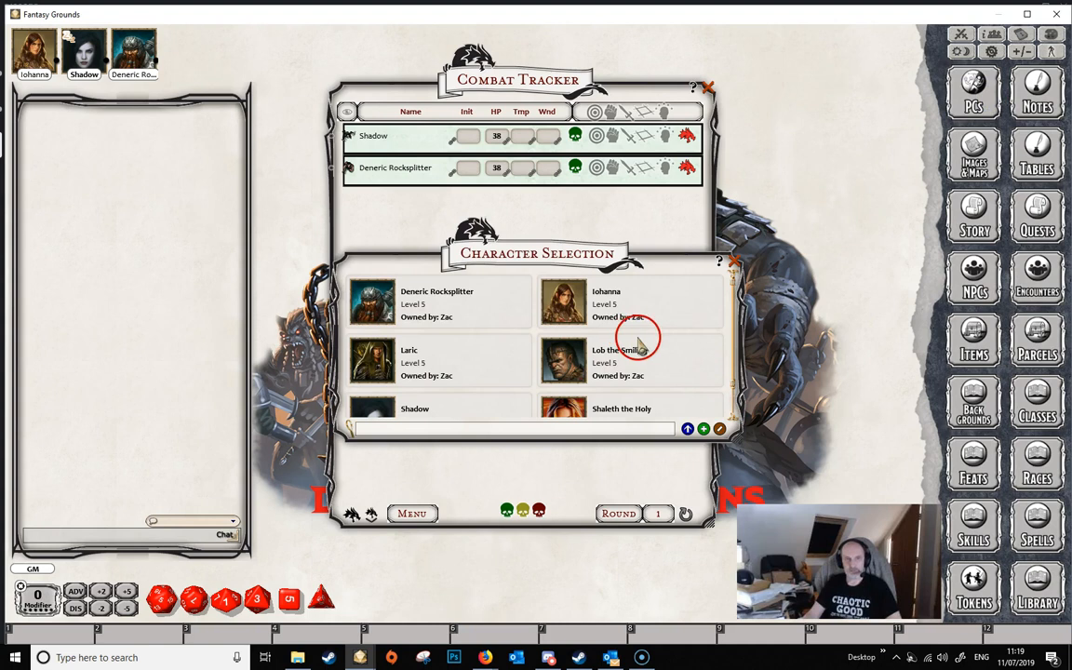
{"action": "left_click_drag", "start_coordinate": [575, 249], "coordinate": [295, 373]}
{"action": "left_click_drag", "start_coordinate": [284, 426], "coordinate": [400, 224]}
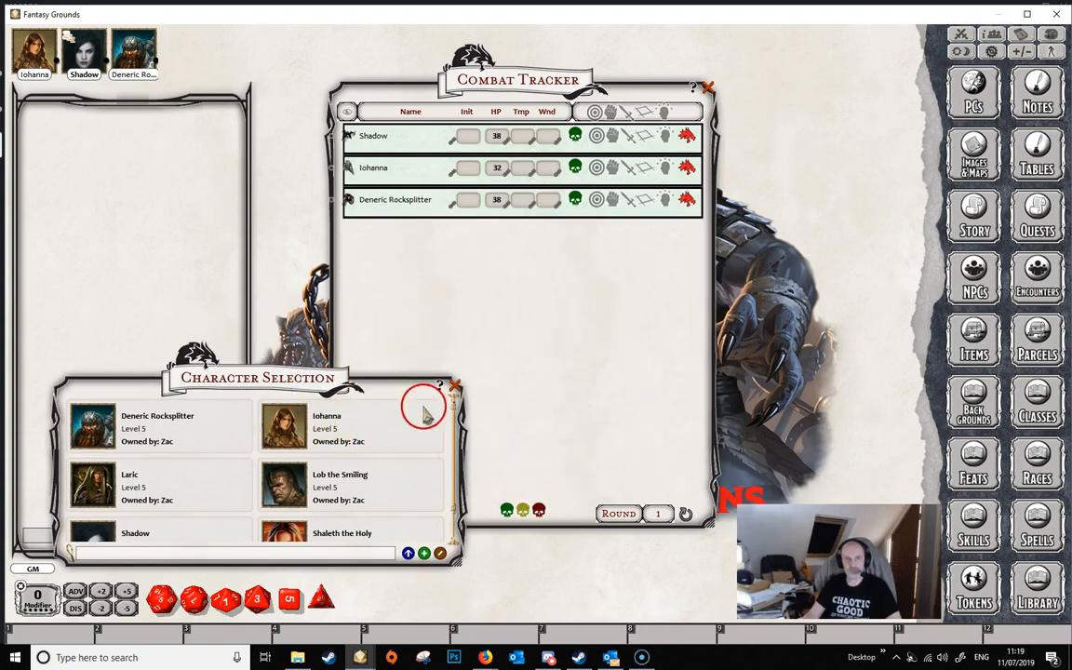
{"action": "left_click", "coordinate": [455, 386]}
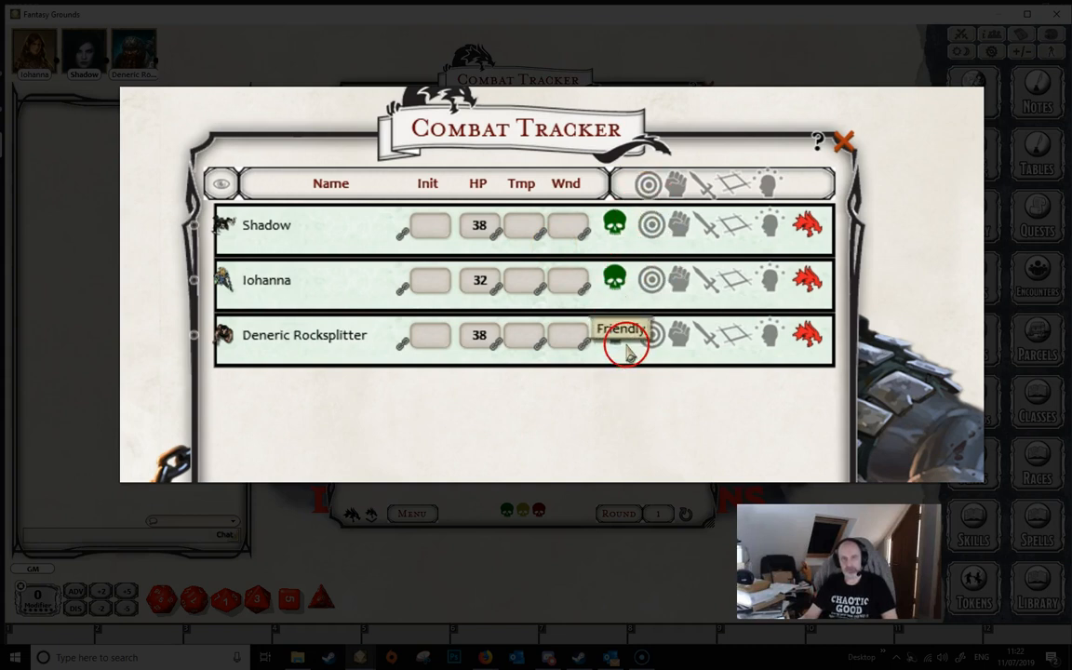
Step: Cycle Shadow's faction through the available options and return it to Friendly
{"action": "left_click", "coordinate": [618, 226]}
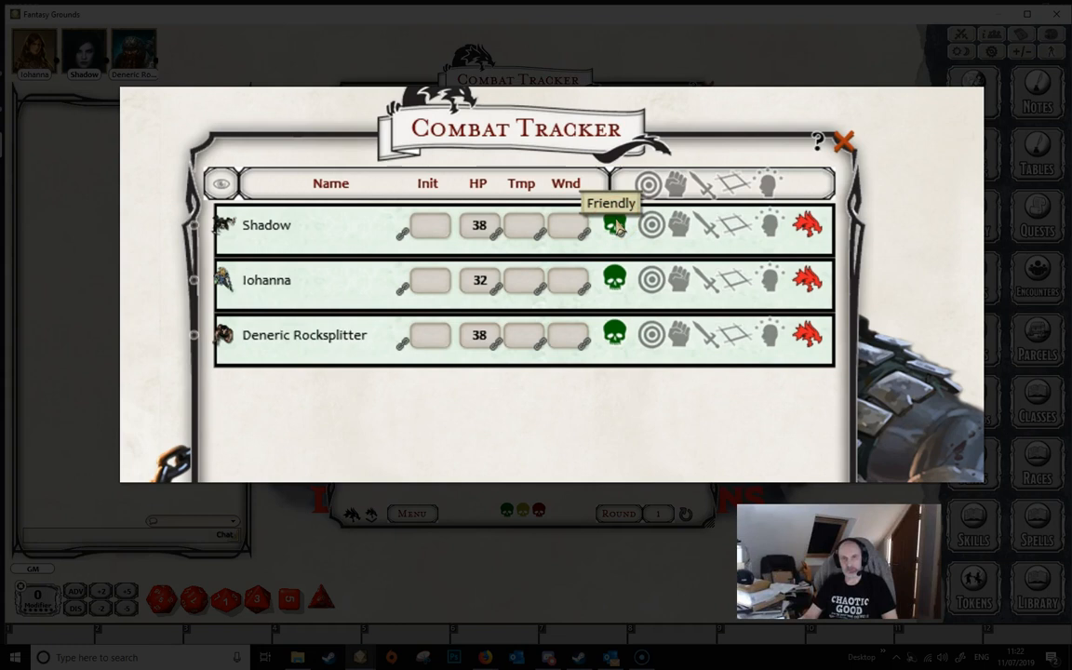
{"action": "left_click", "coordinate": [618, 226]}
{"action": "left_click", "coordinate": [618, 226]}
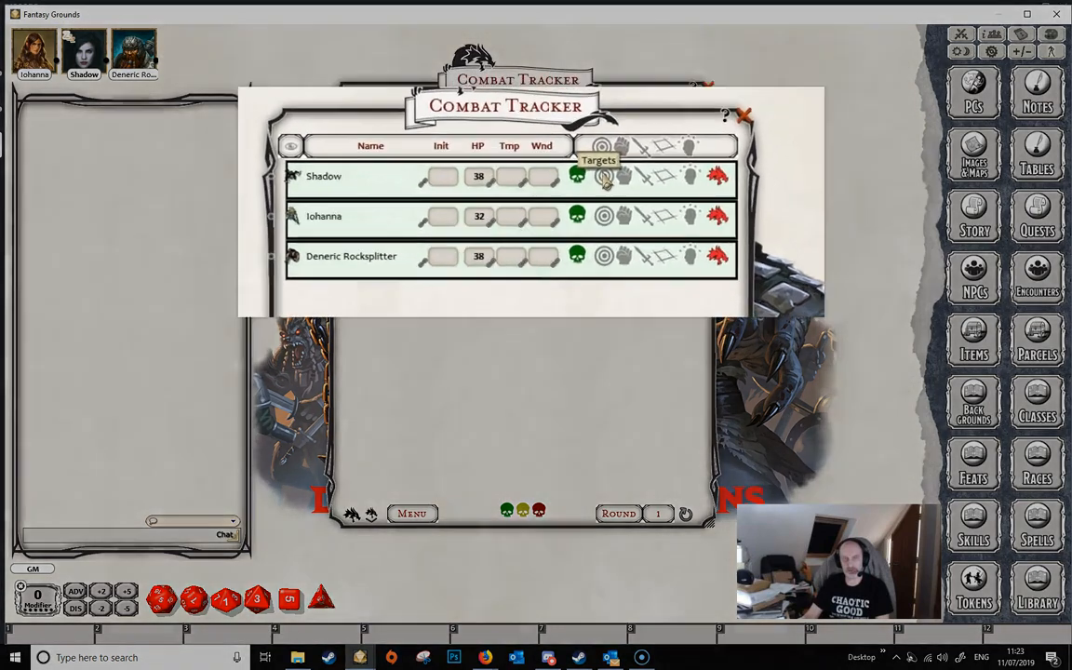
Step: Expand Shadow's targeting section, assign Iohanna as the target and collapse the section
{"action": "left_click", "coordinate": [598, 138]}
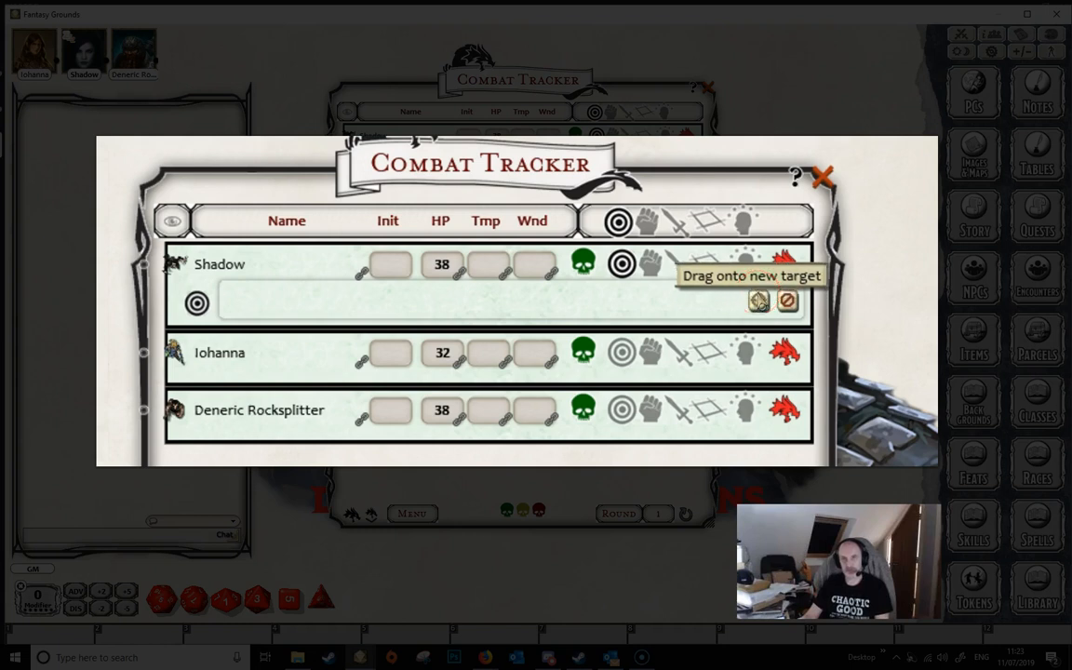
{"action": "left_click_drag", "start_coordinate": [758, 297], "coordinate": [335, 360]}
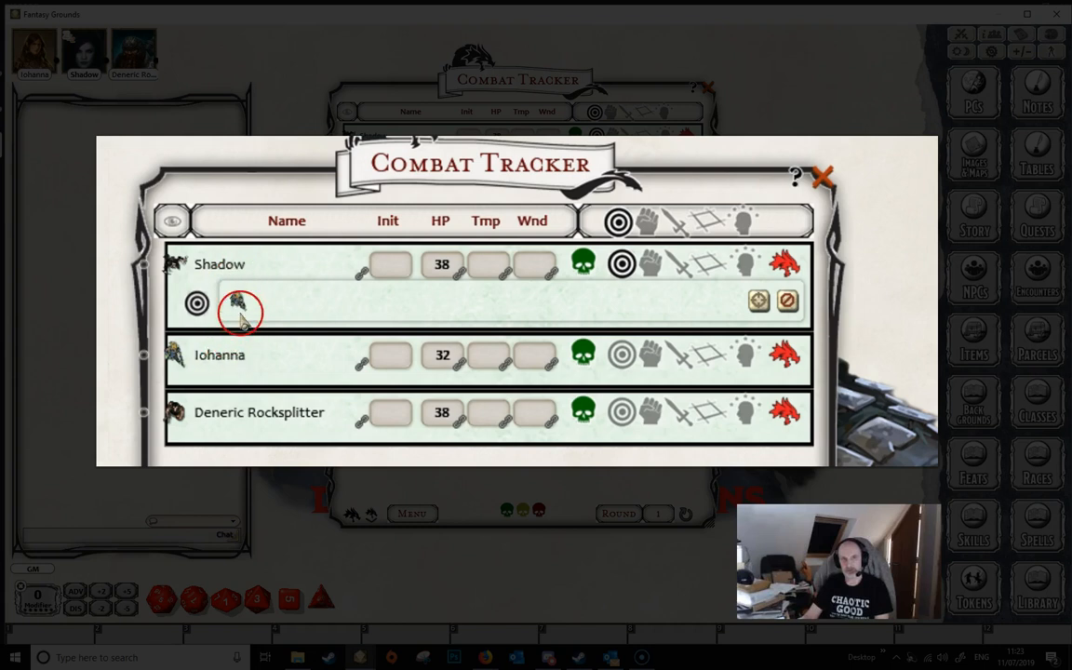
{"action": "left_click", "coordinate": [618, 263]}
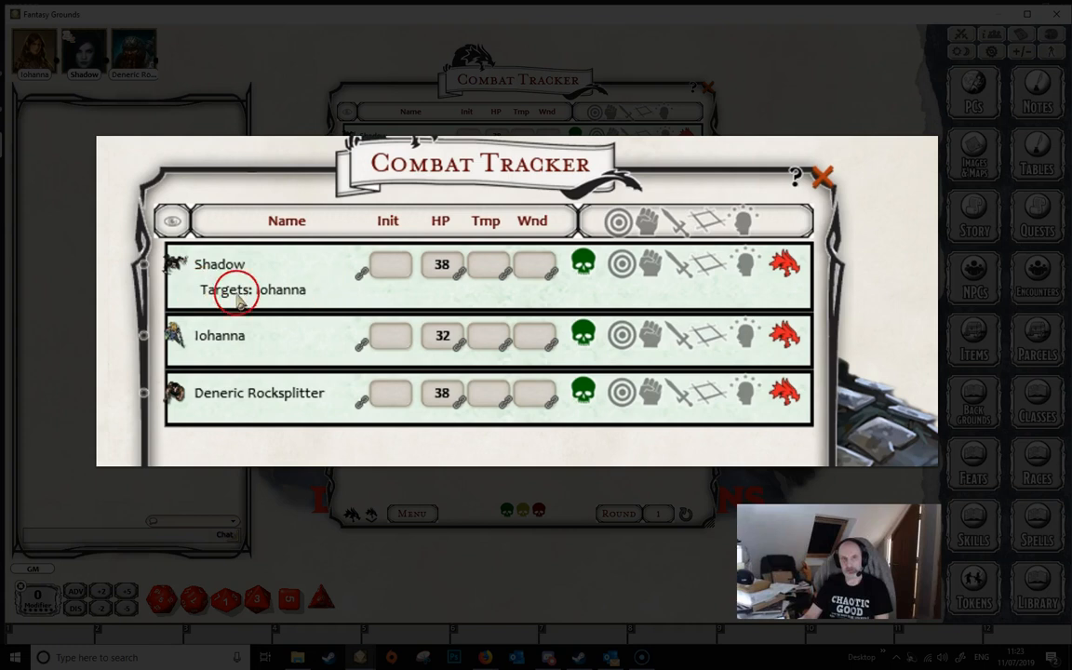
Step: Clear all of Shadow's targets and collapse the targeting section
{"action": "left_click", "coordinate": [620, 264]}
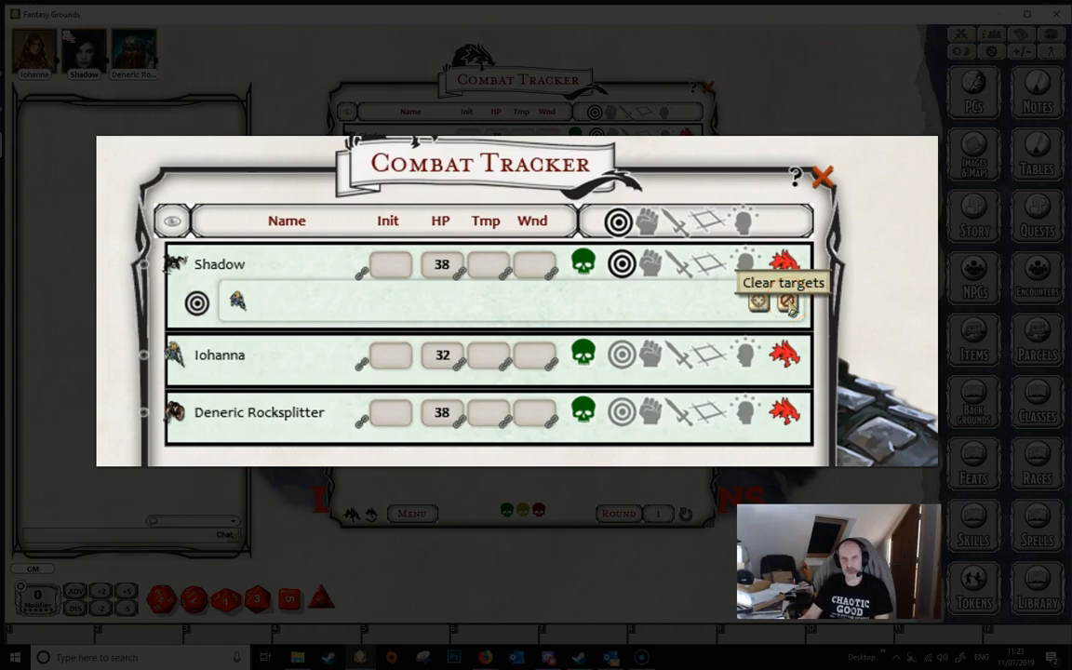
{"action": "left_click", "coordinate": [790, 304]}
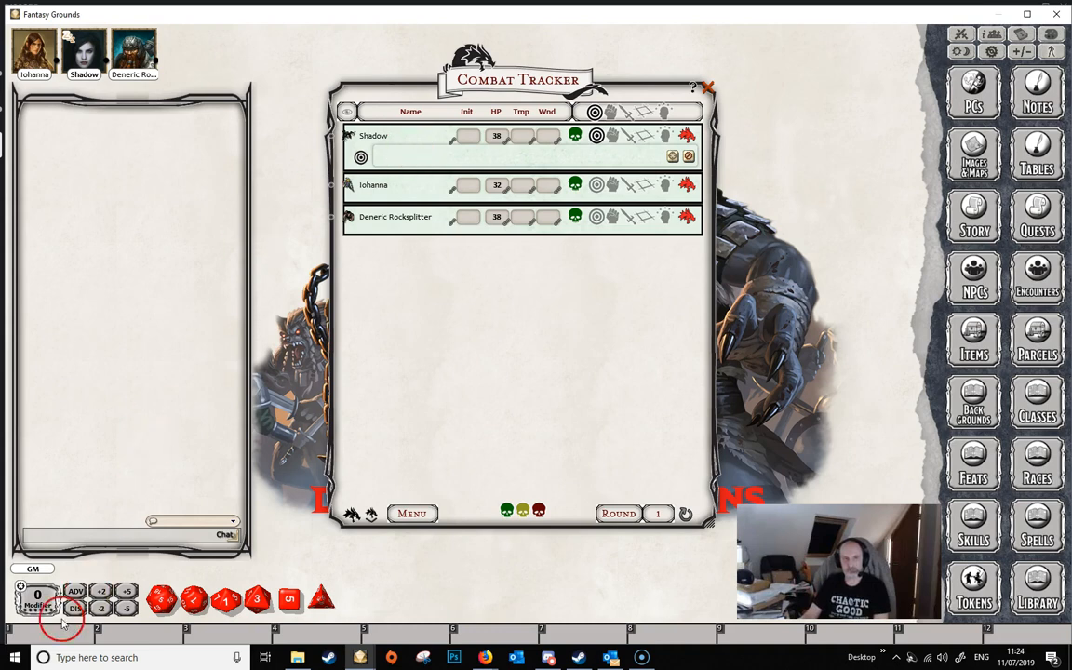
{"action": "left_click", "coordinate": [597, 135]}
Step: Roll a Dexterity check for Shadow from the tracker's ability scores and collapse that section
{"action": "left_click", "coordinate": [642, 198]}
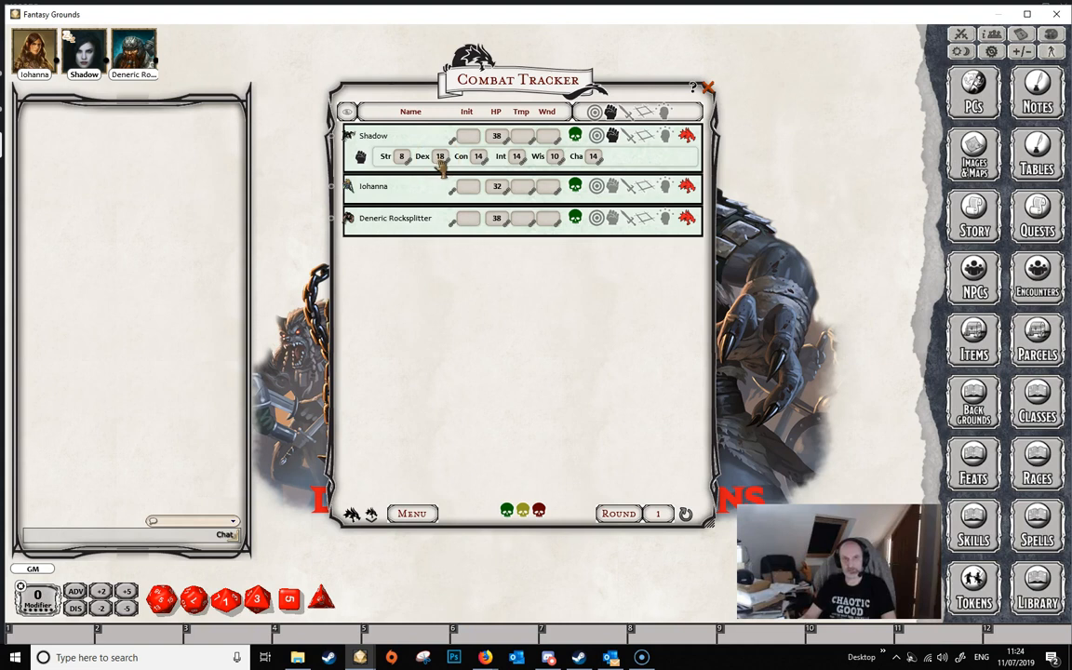
{"action": "double_click", "coordinate": [440, 157]}
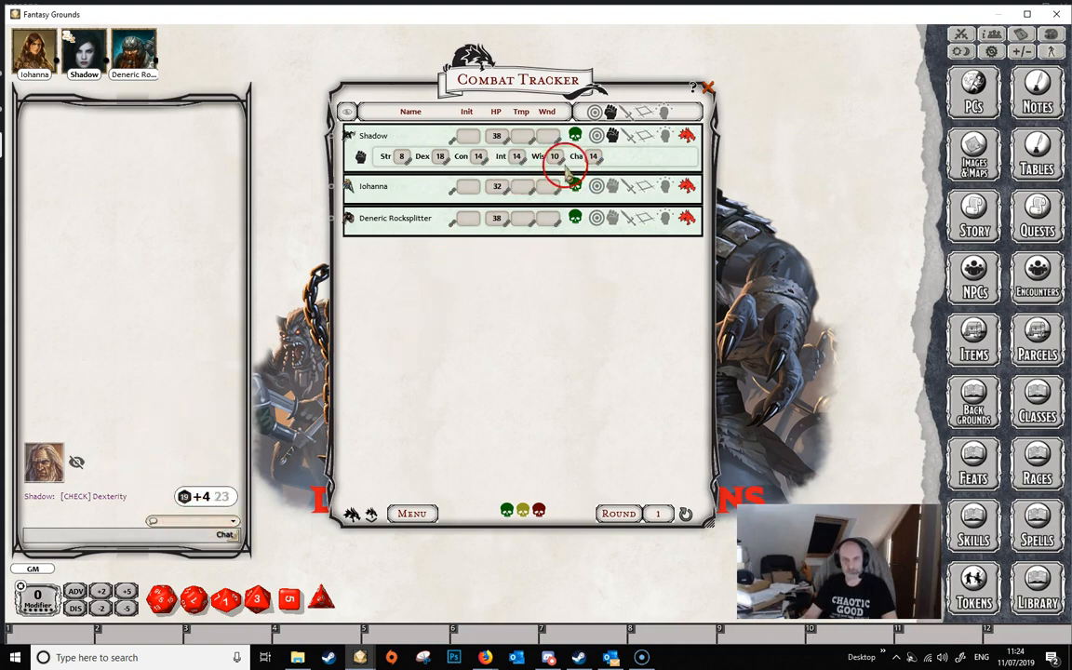
{"action": "left_click", "coordinate": [612, 135]}
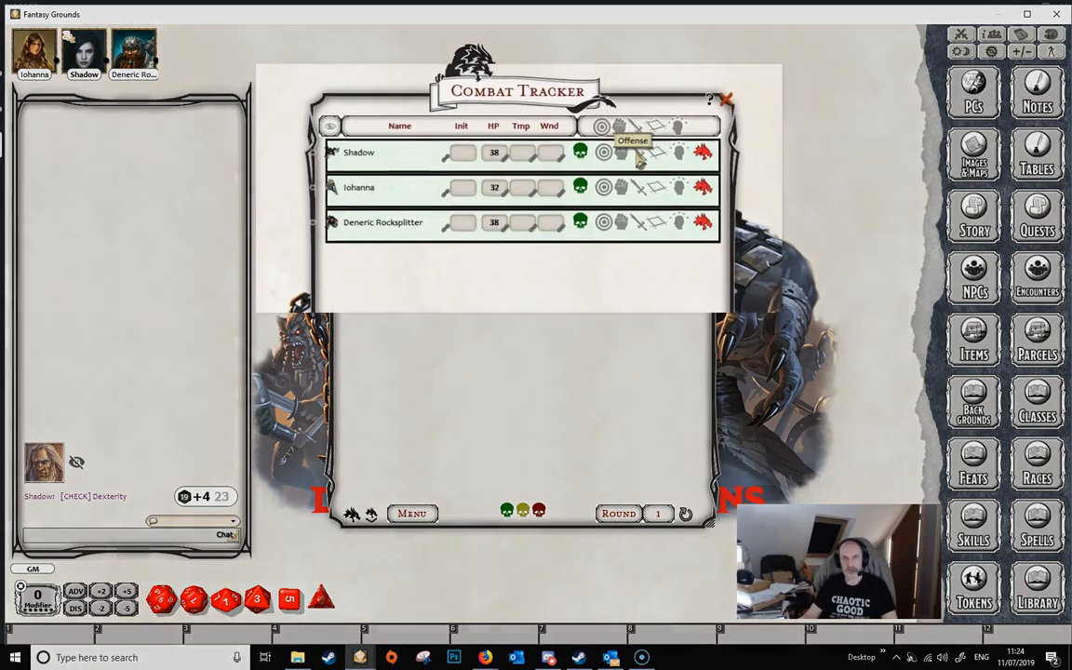
Step: Mark Shadow's reaction as used in the offense details, reset it to unused and collapse the section
{"action": "left_click", "coordinate": [628, 137]}
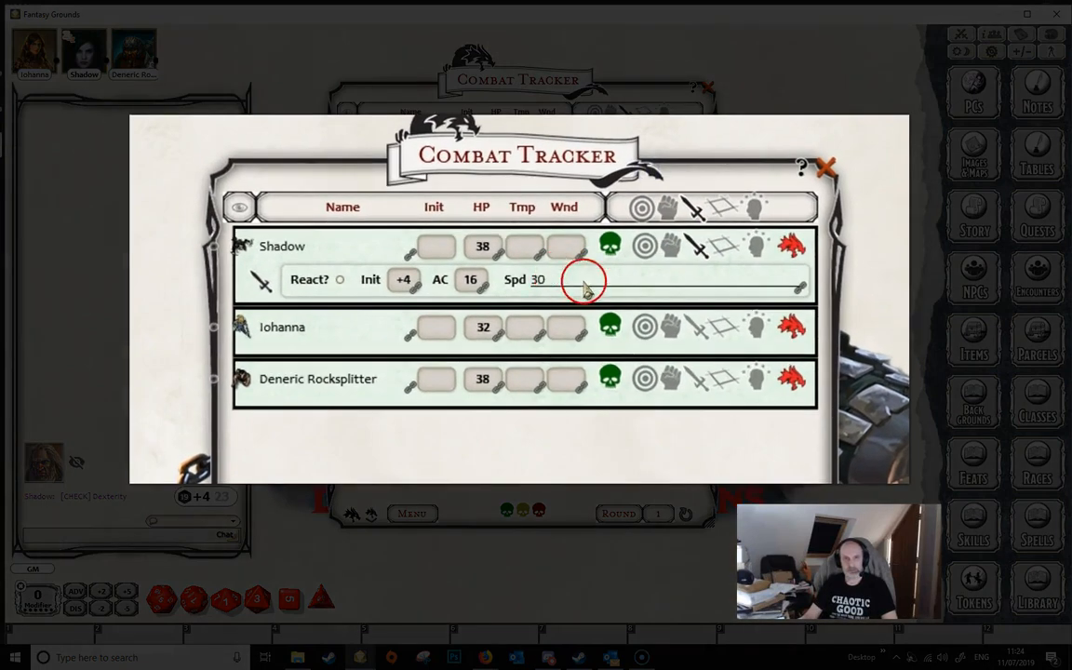
{"action": "left_click", "coordinate": [359, 307]}
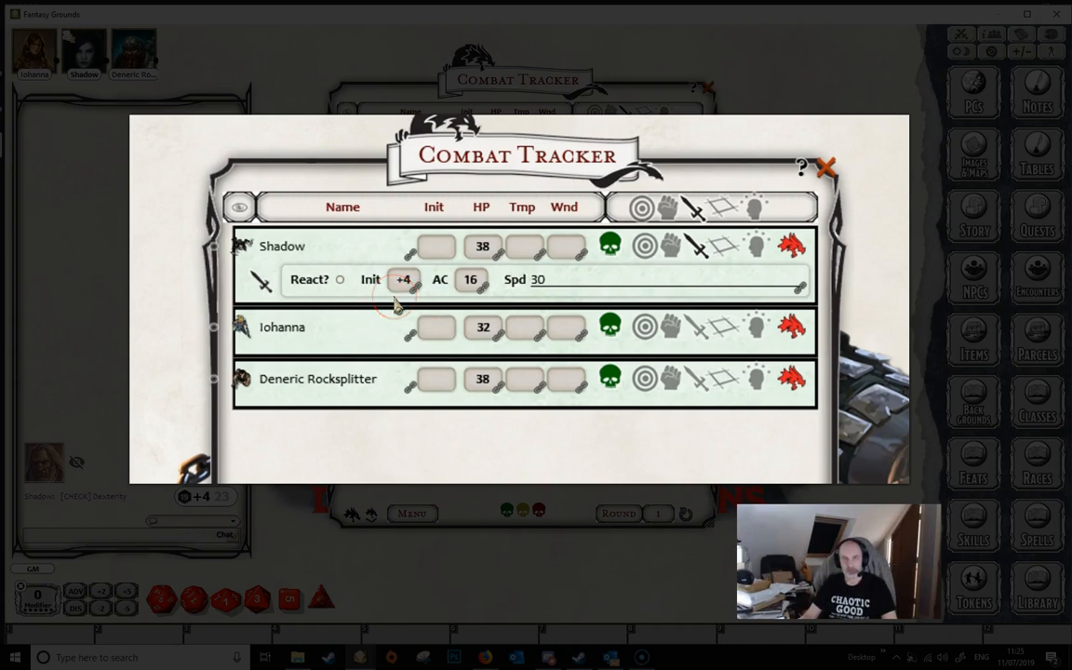
{"action": "left_click", "coordinate": [401, 291]}
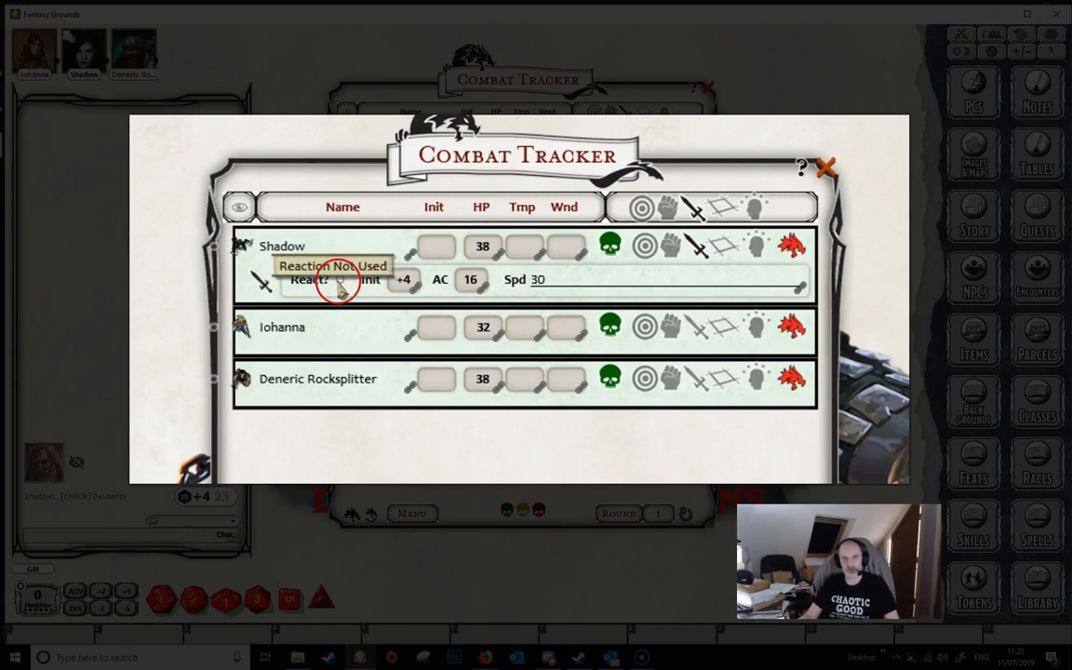
{"action": "left_click", "coordinate": [340, 282]}
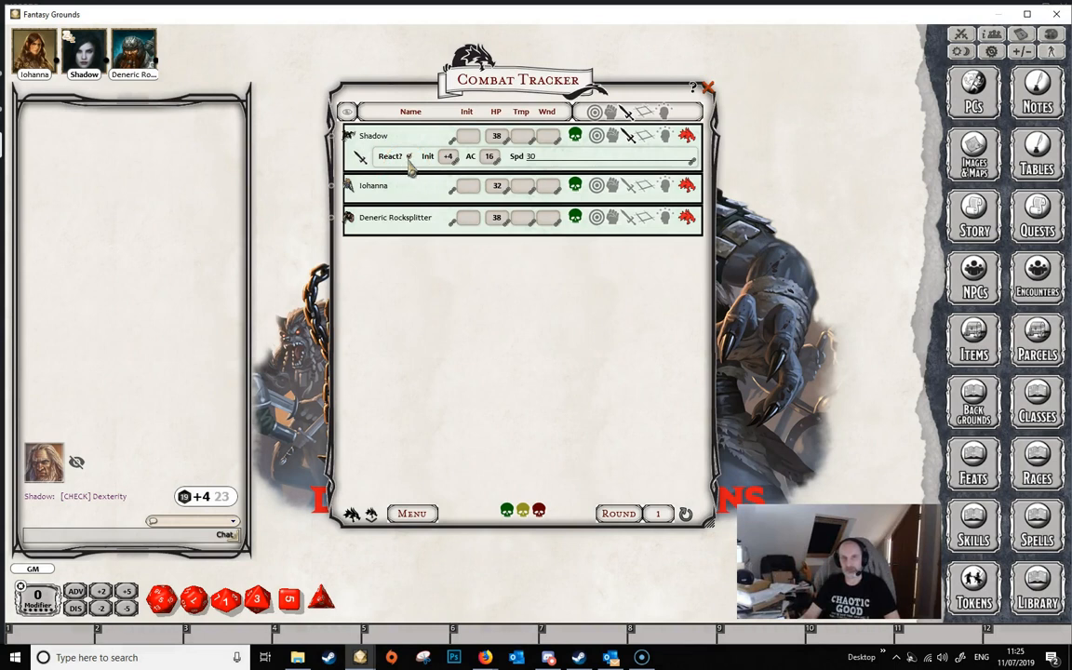
{"action": "left_click", "coordinate": [410, 157]}
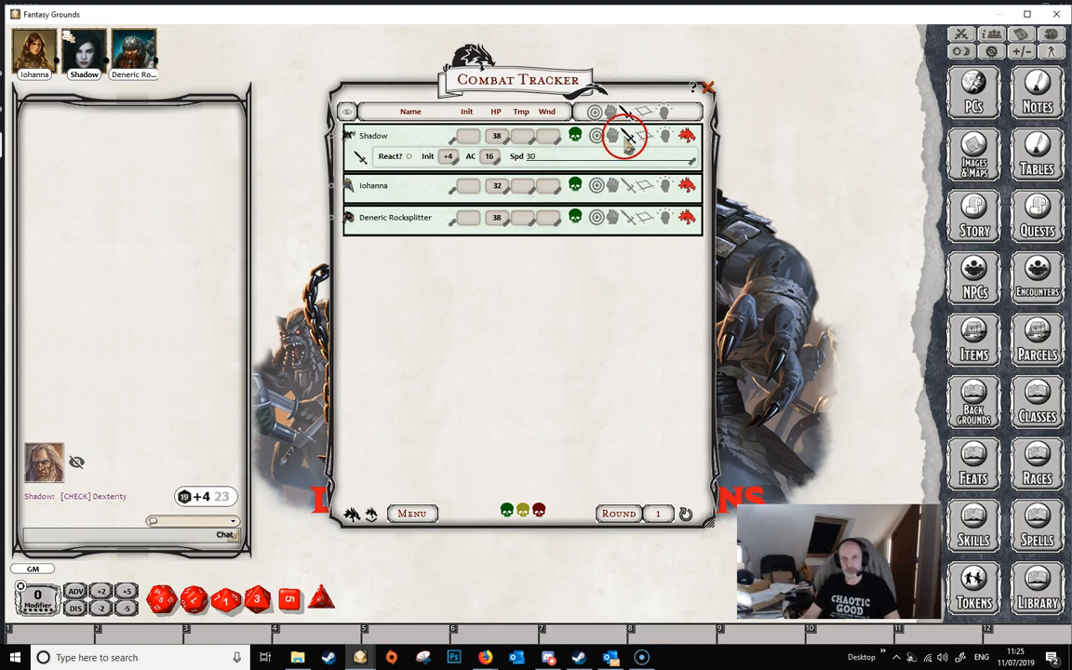
{"action": "left_click", "coordinate": [629, 136]}
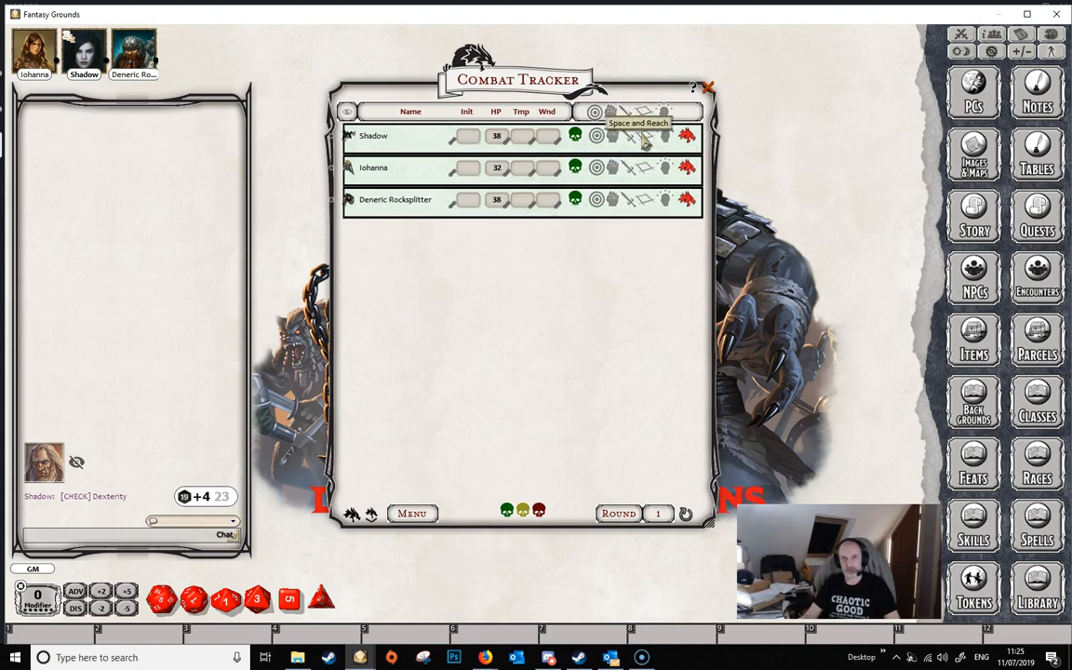
Step: Show Shadow's space and reach, and open BattleMap01 from the map library beside the Combat Tracker
{"action": "left_click", "coordinate": [644, 137]}
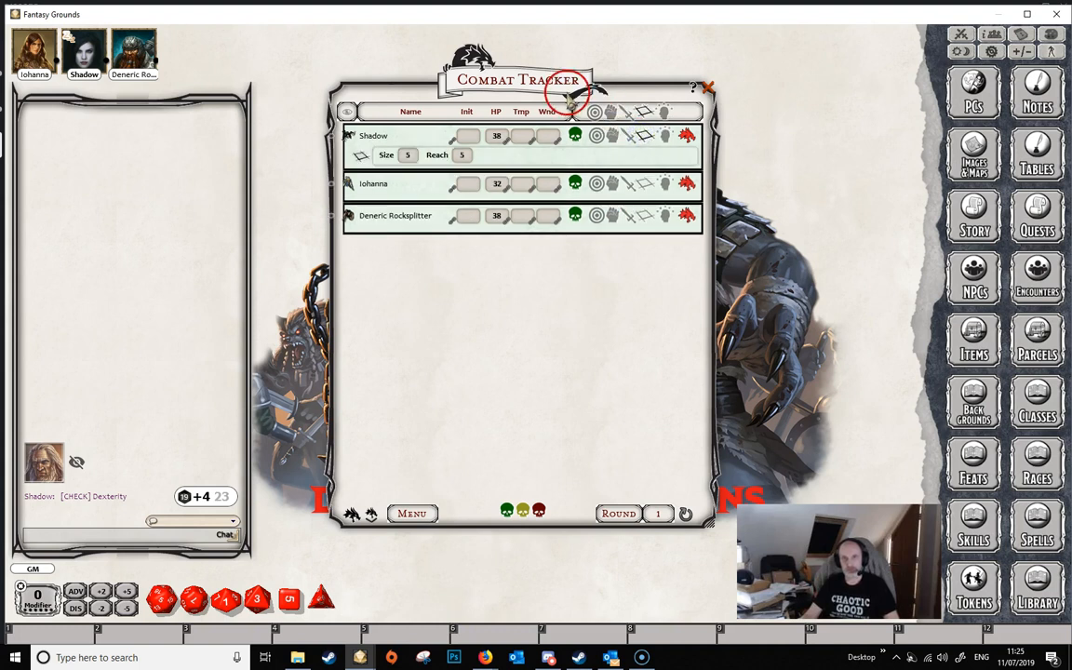
{"action": "left_click_drag", "start_coordinate": [551, 70], "coordinate": [758, 42]}
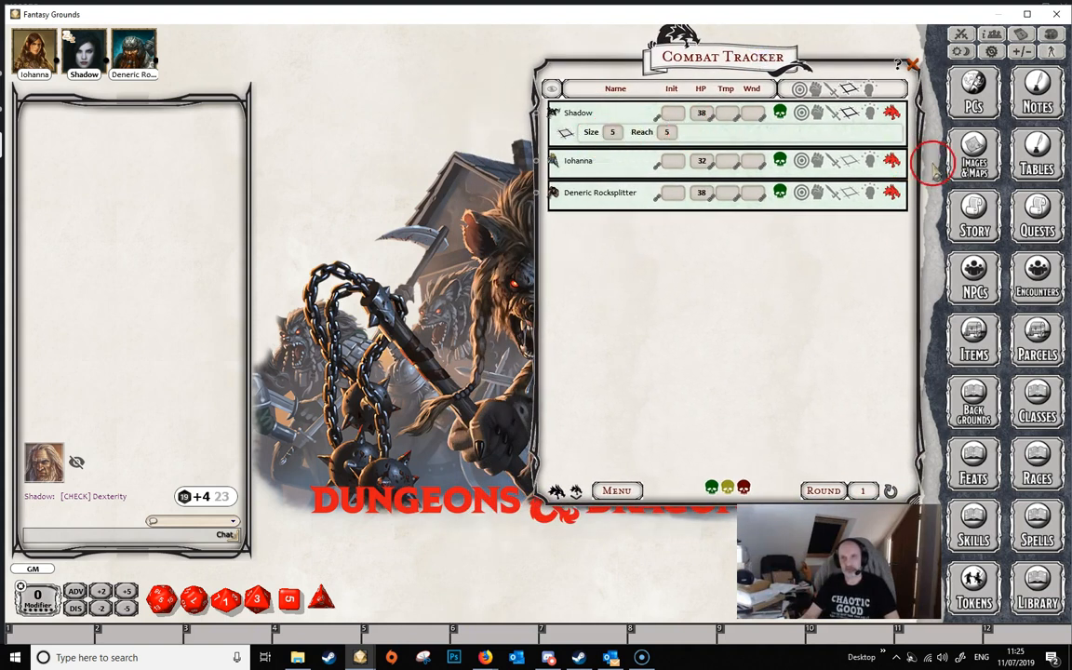
{"action": "left_click", "coordinate": [972, 164]}
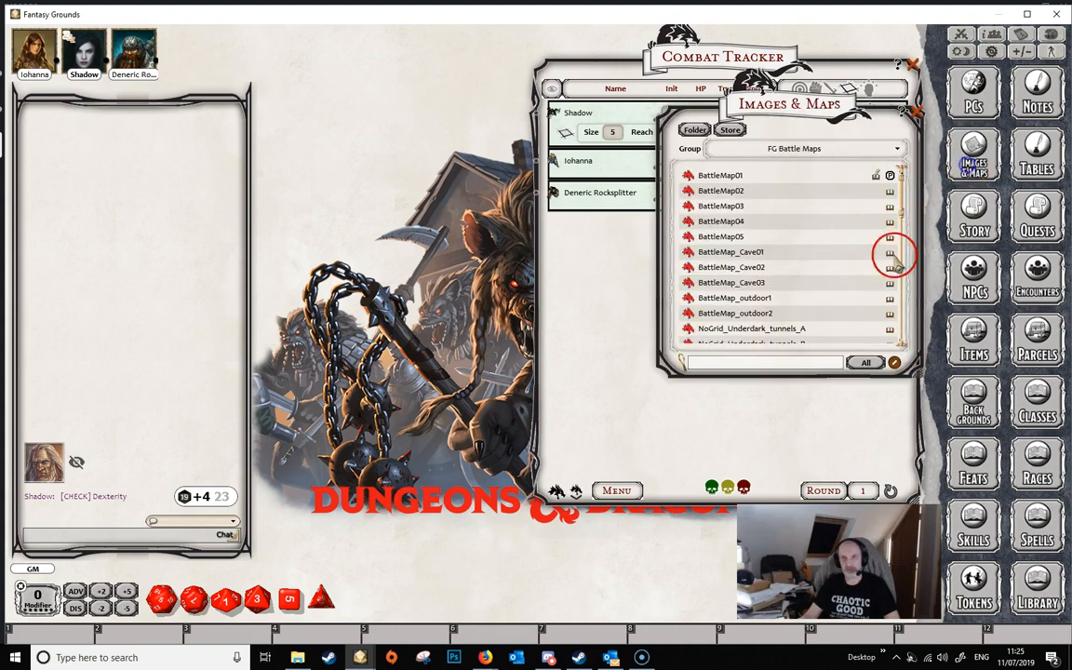
{"action": "left_click", "coordinate": [723, 176]}
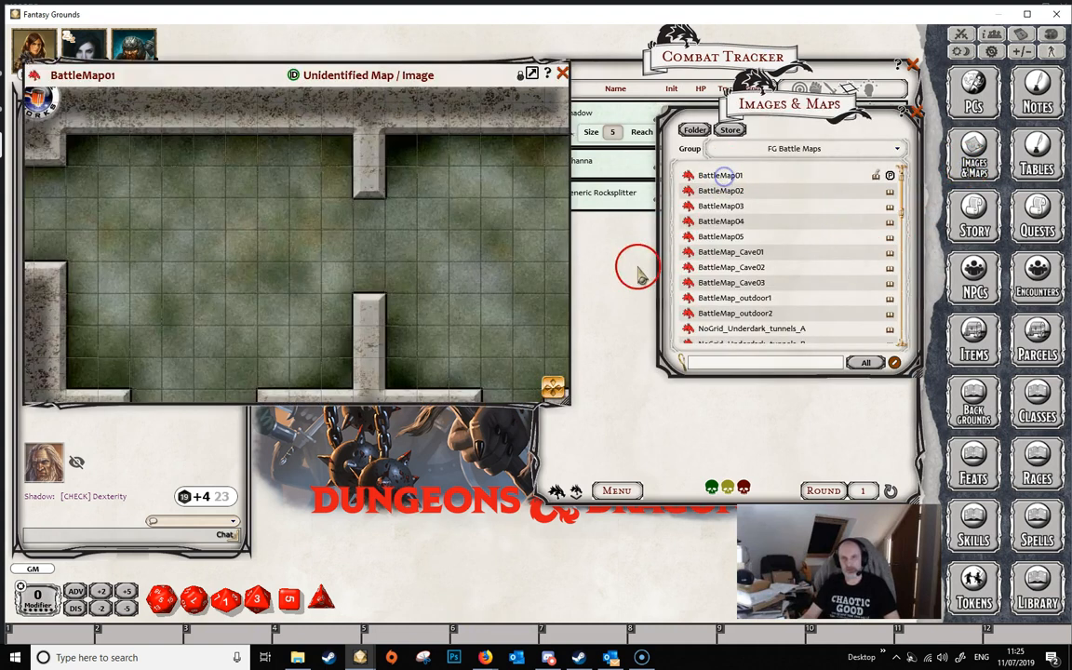
{"action": "left_click", "coordinate": [914, 109]}
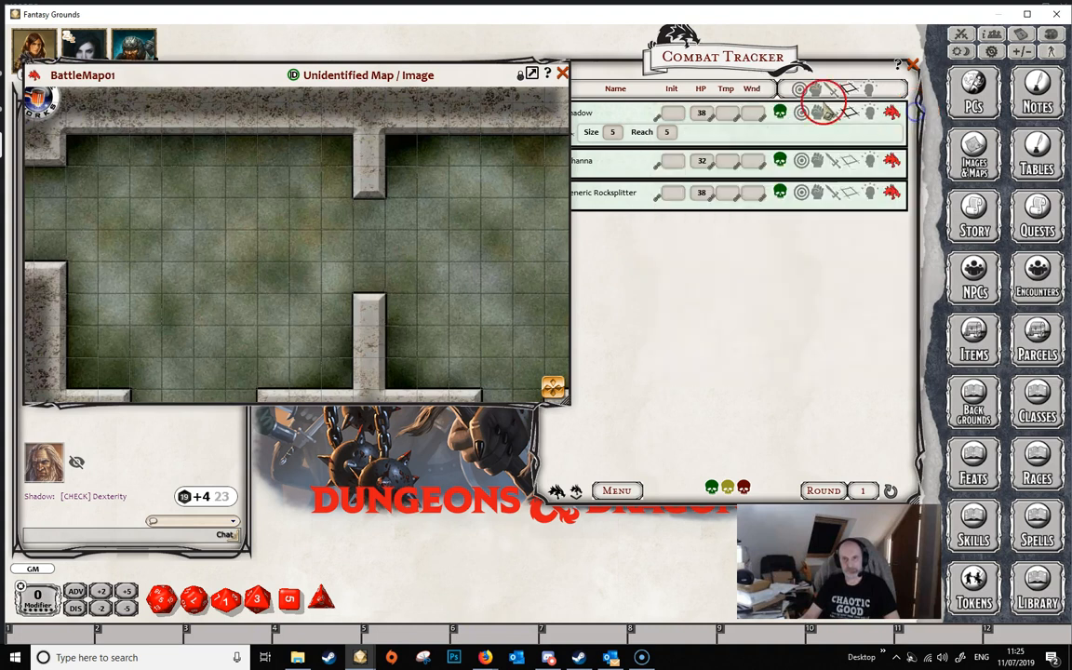
{"action": "left_click_drag", "start_coordinate": [742, 59], "coordinate": [812, 57]}
{"action": "left_click_drag", "start_coordinate": [437, 57], "coordinate": [452, 116]}
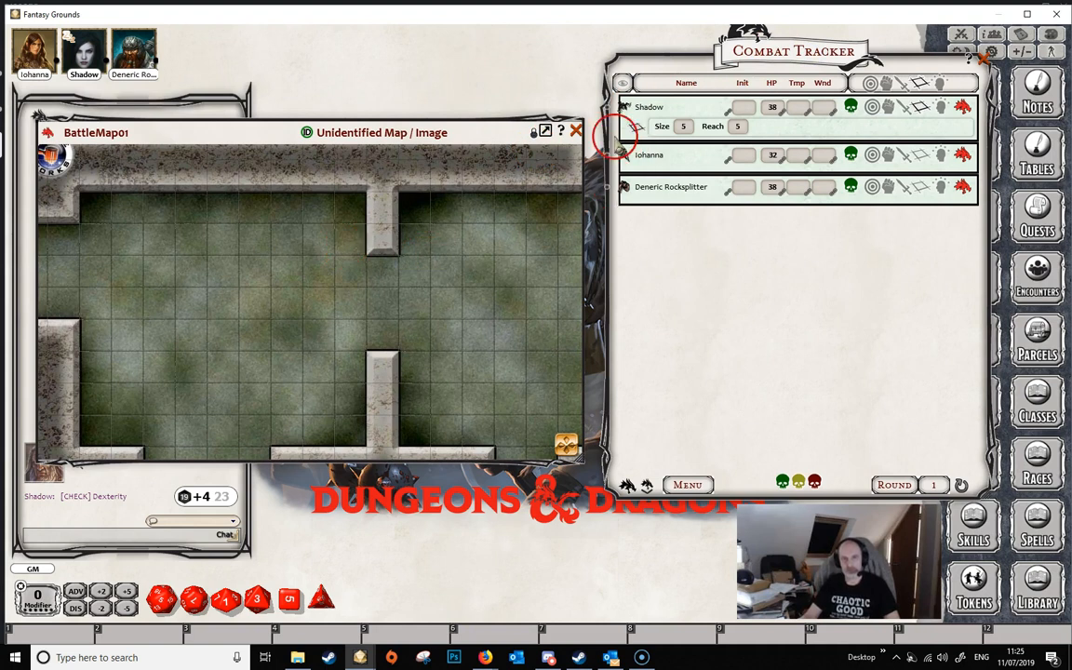
Step: Place Shadow's token on BattleMap01, and place all friendly combatants together in the large western room
{"action": "left_click_drag", "start_coordinate": [623, 109], "coordinate": [162, 276]}
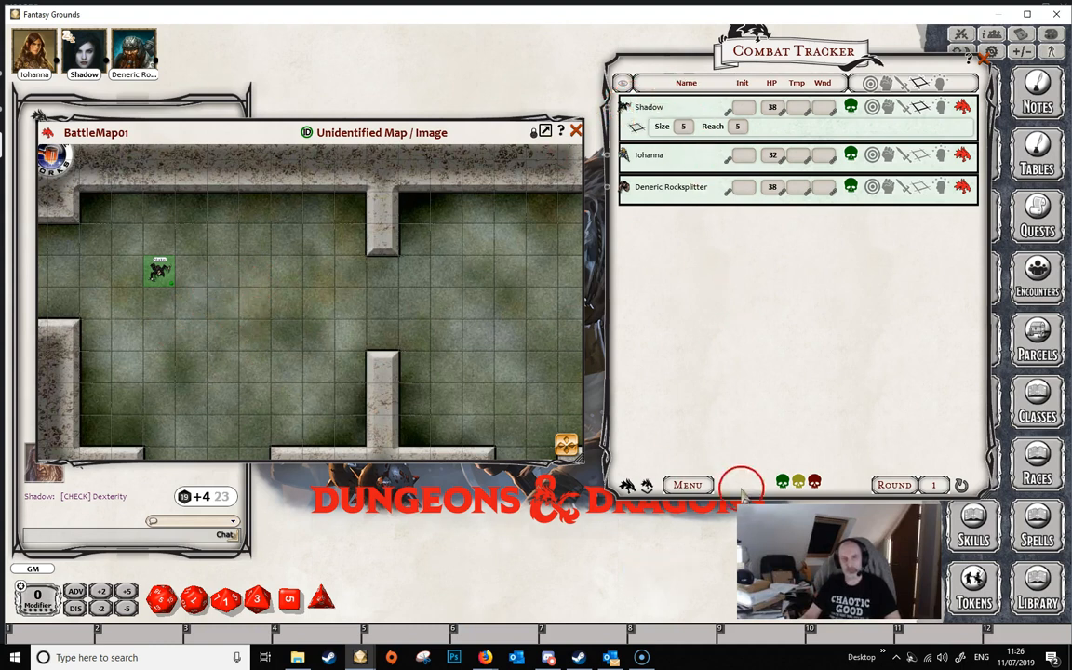
{"action": "left_click_drag", "start_coordinate": [785, 485], "coordinate": [403, 304]}
{"action": "left_click_drag", "start_coordinate": [695, 116], "coordinate": [226, 341]}
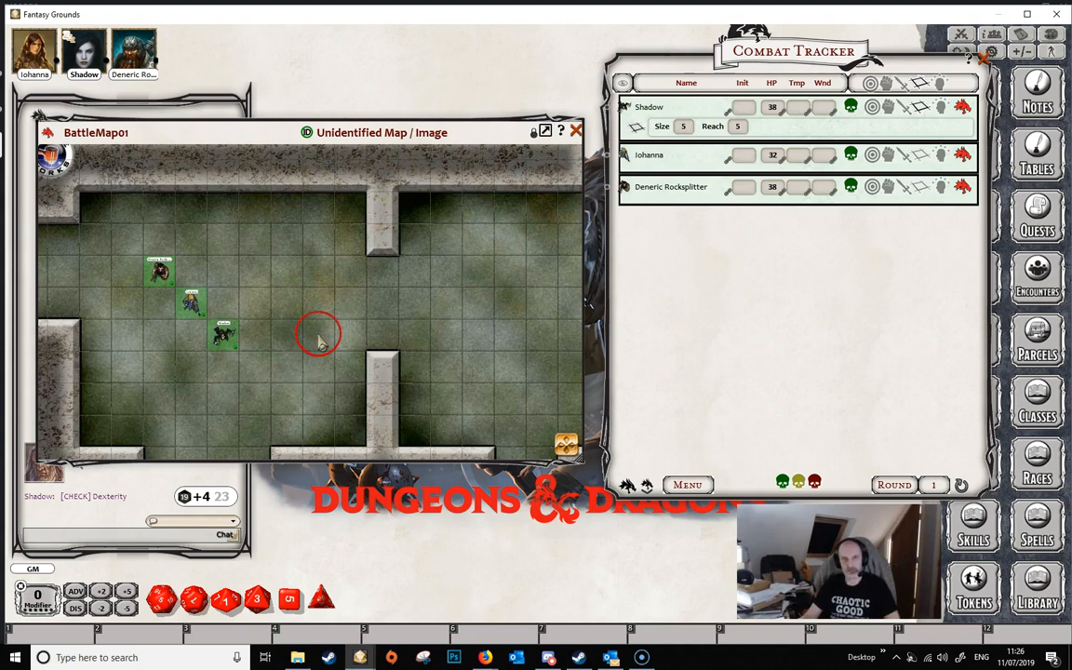
Step: Spread out the tokens, moving Iohanna two squares up, Shadow two squares left and Deneric Rocksplitter toward the room's middle
{"action": "left_click_drag", "start_coordinate": [198, 317], "coordinate": [188, 243]}
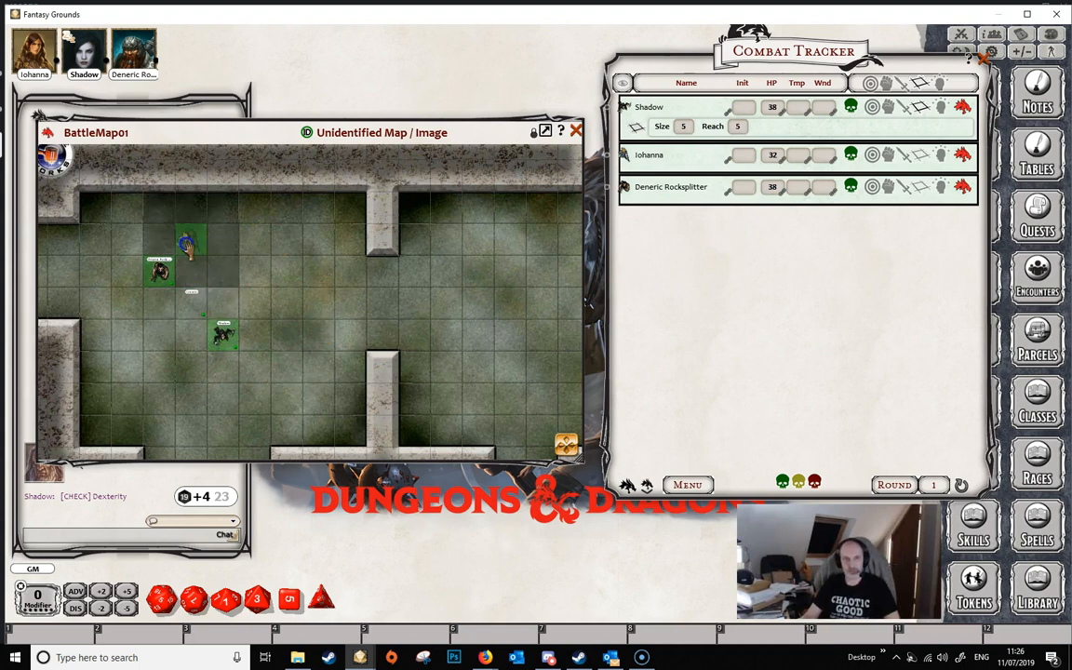
{"action": "left_click_drag", "start_coordinate": [223, 337], "coordinate": [160, 340]}
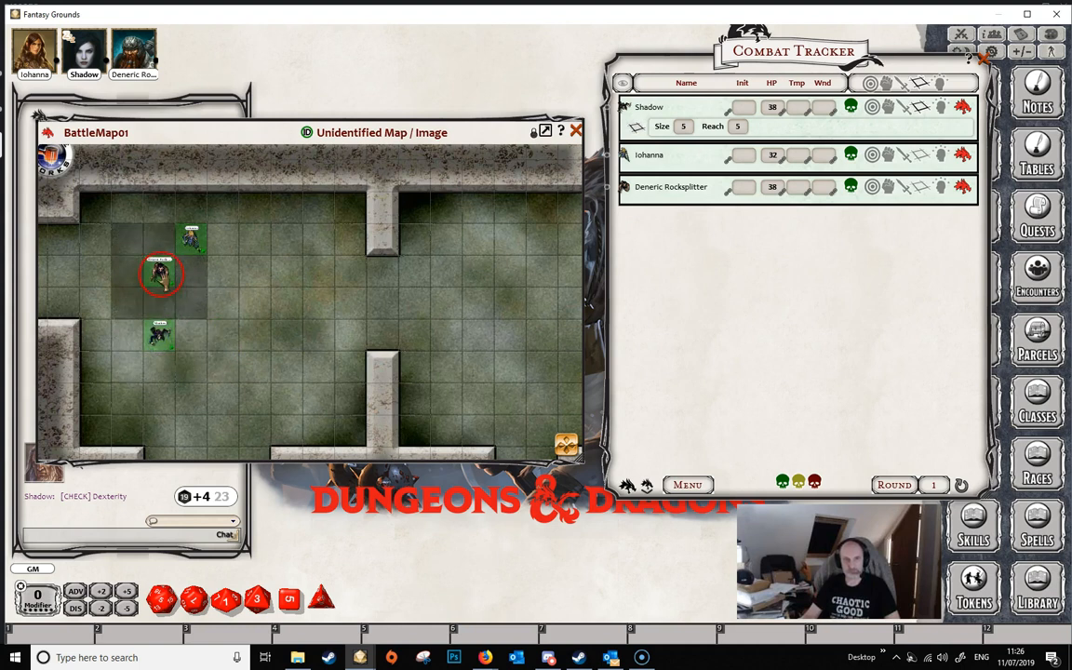
{"action": "left_click_drag", "start_coordinate": [164, 277], "coordinate": [314, 287]}
Step: Examine Shadow's token up close on the map, including its reach highlight and health marker
{"action": "scroll", "coordinate": [200, 323], "scroll_direction": "up", "scroll_amount": 4}
{"action": "mouse_move", "coordinate": [160, 371]}
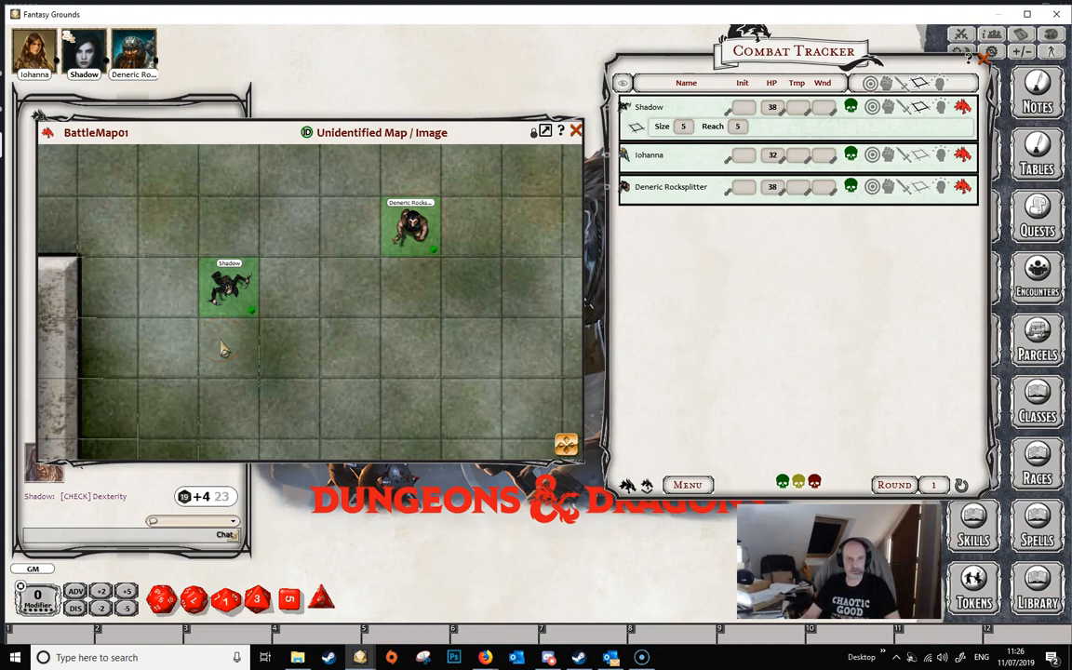
{"action": "mouse_move", "coordinate": [228, 290]}
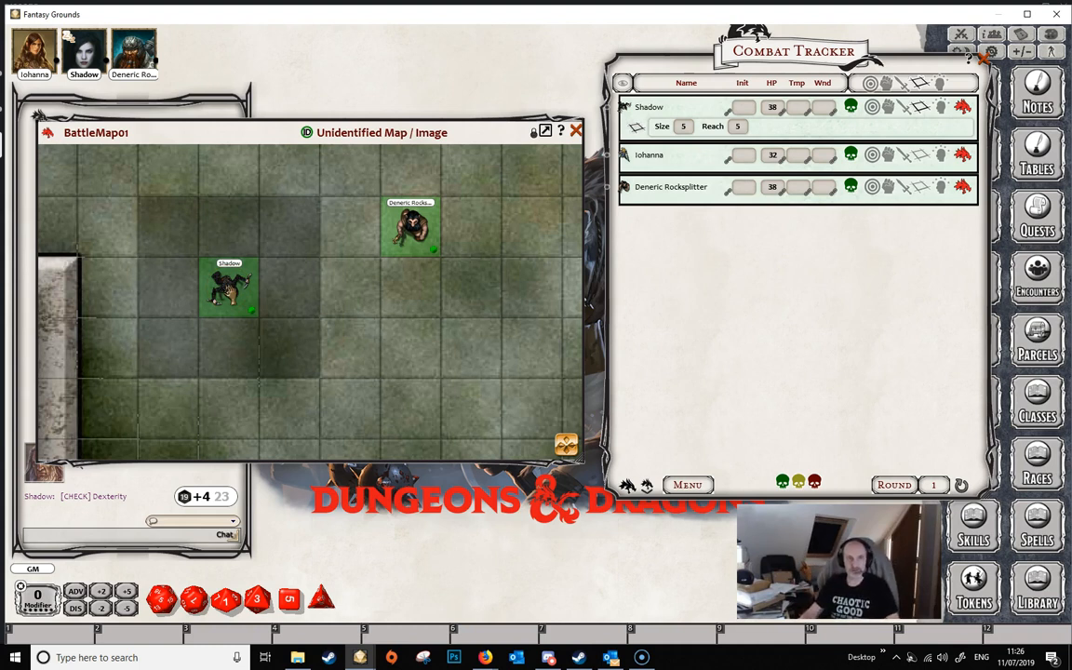
{"action": "left_click", "coordinate": [235, 308]}
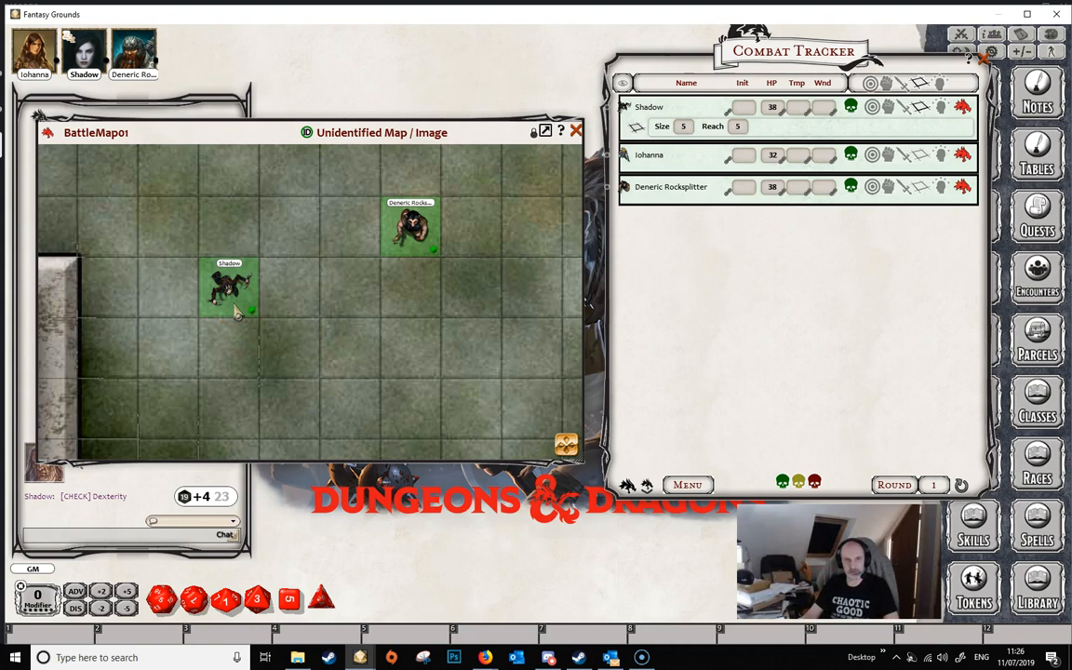
{"action": "left_click", "coordinate": [243, 327]}
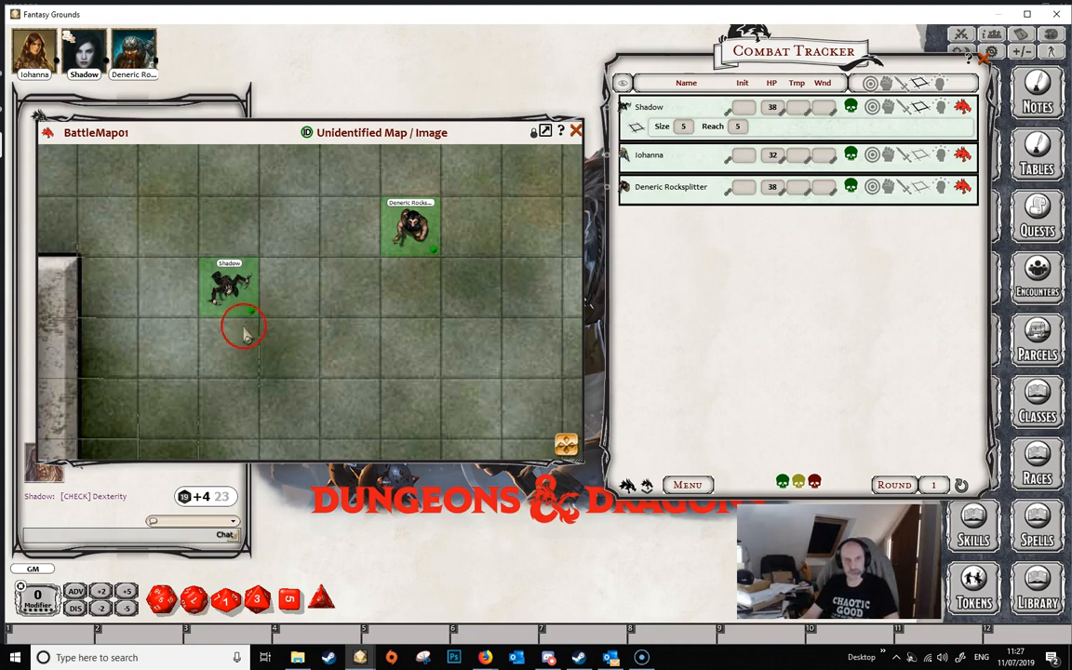
Step: Set Shadow's size to 10 and shift the token half a square up and right to cover a two-by-two block of squares
{"action": "left_click", "coordinate": [230, 288]}
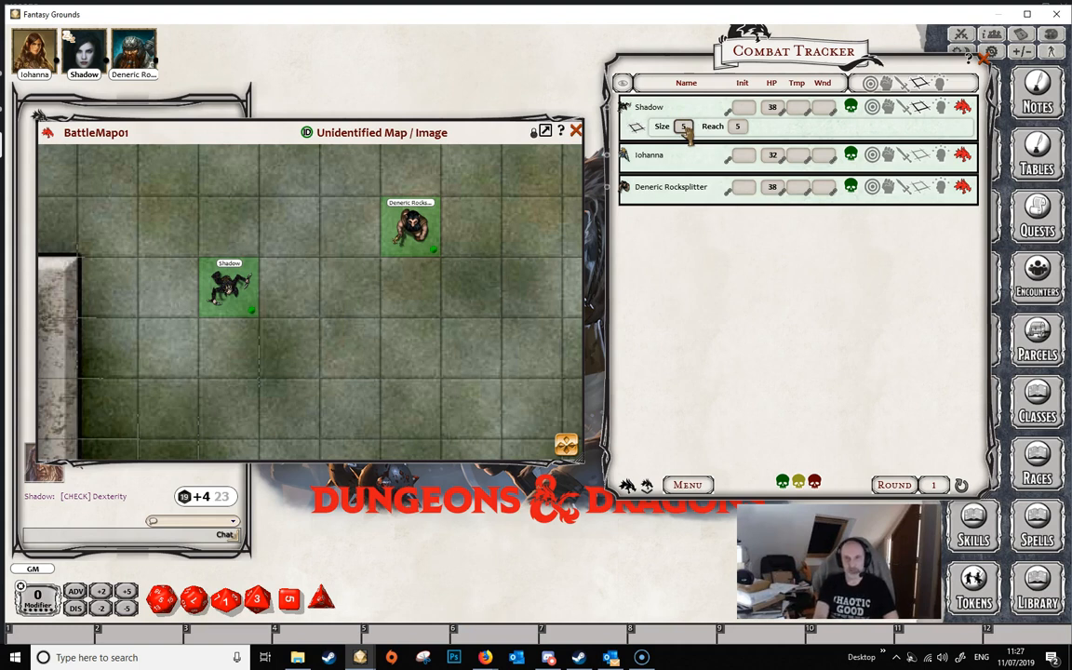
{"action": "scroll", "coordinate": [687, 131], "scroll_direction": "up", "scroll_amount": 1}
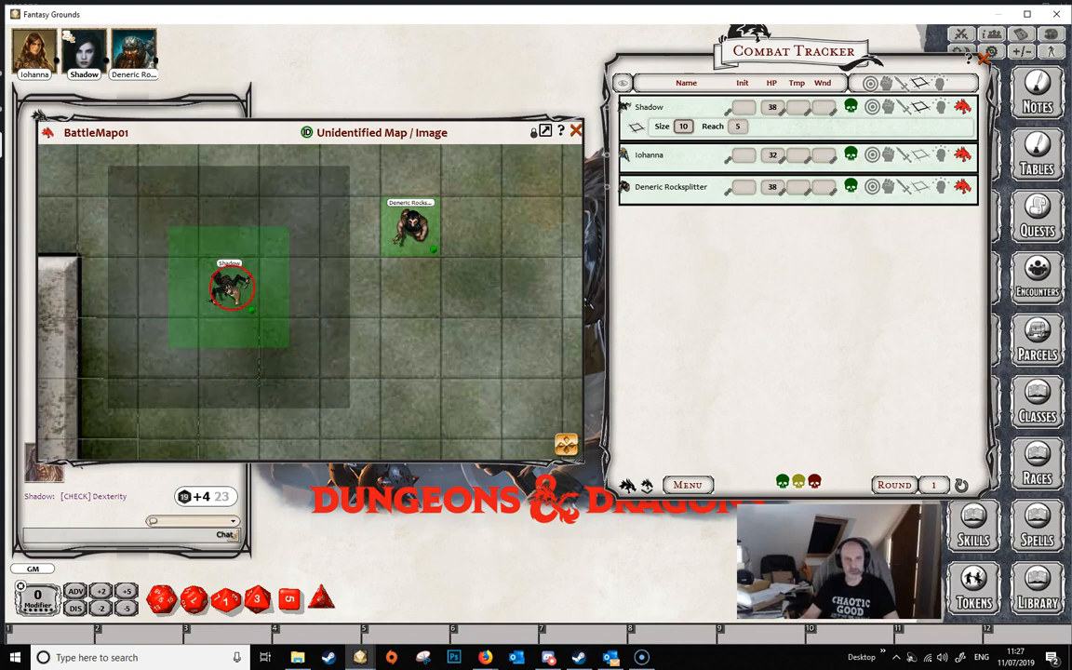
{"action": "left_click_drag", "start_coordinate": [229, 284], "coordinate": [262, 258]}
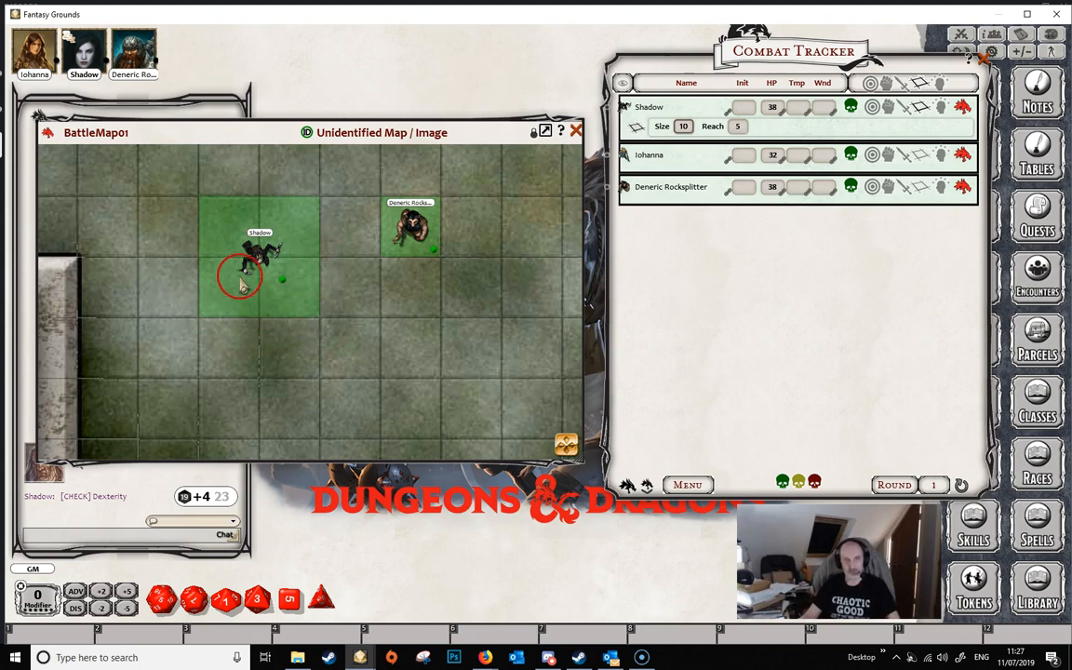
Step: Enlarge Shadow's token artwork on BattleMap01 until it nearly fills its two-by-two space
{"action": "key", "text": "ctrl"}
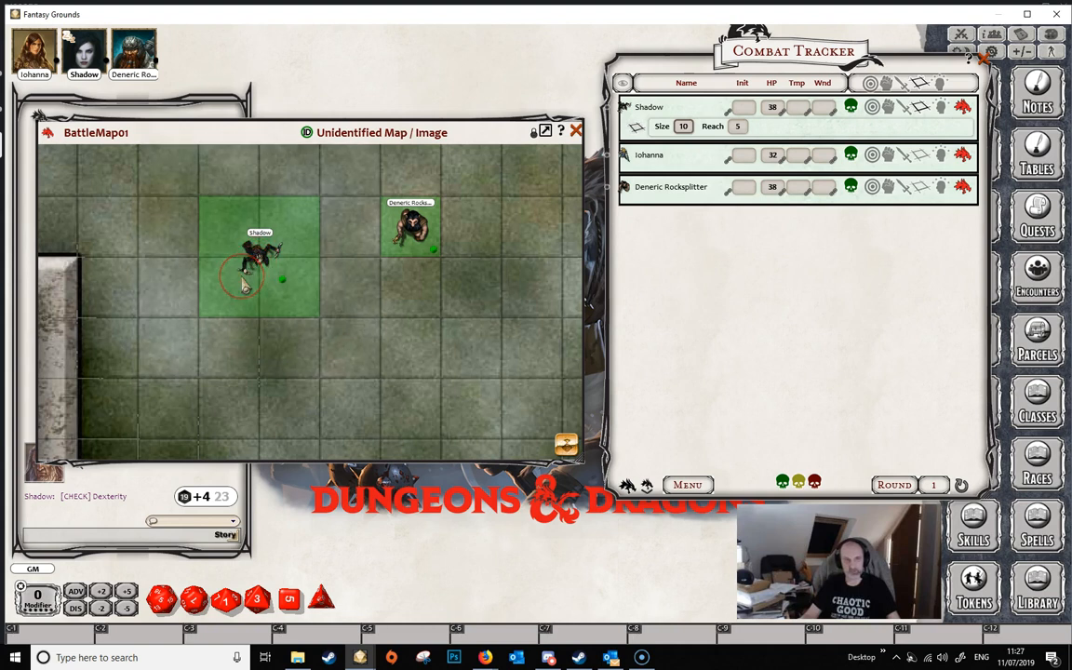
{"action": "scroll", "coordinate": [248, 240], "scroll_direction": "up", "scroll_amount": 2}
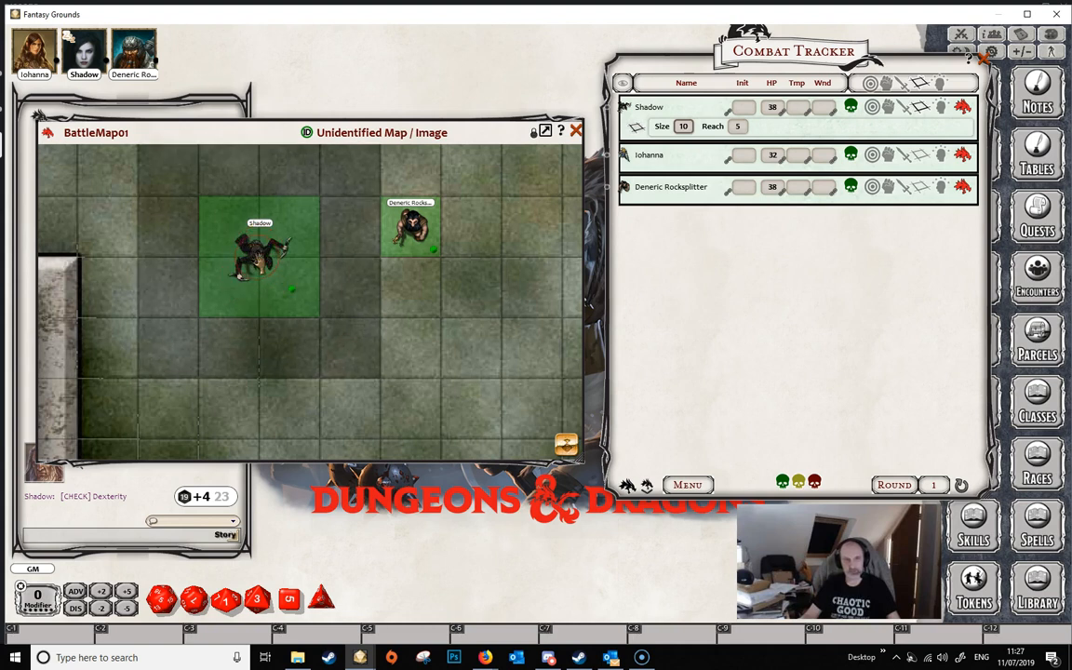
{"action": "scroll", "coordinate": [248, 240], "scroll_direction": "up", "scroll_amount": 1}
{"action": "scroll", "coordinate": [247, 240], "scroll_direction": "up", "scroll_amount": 1}
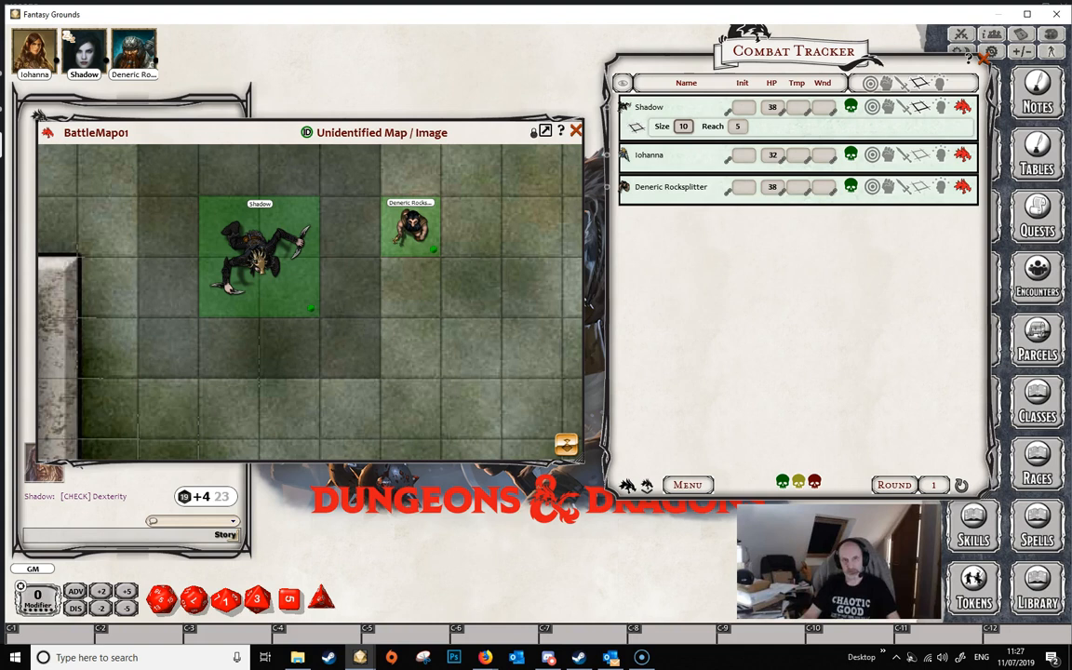
{"action": "scroll", "coordinate": [247, 240], "scroll_direction": "up", "scroll_amount": 1}
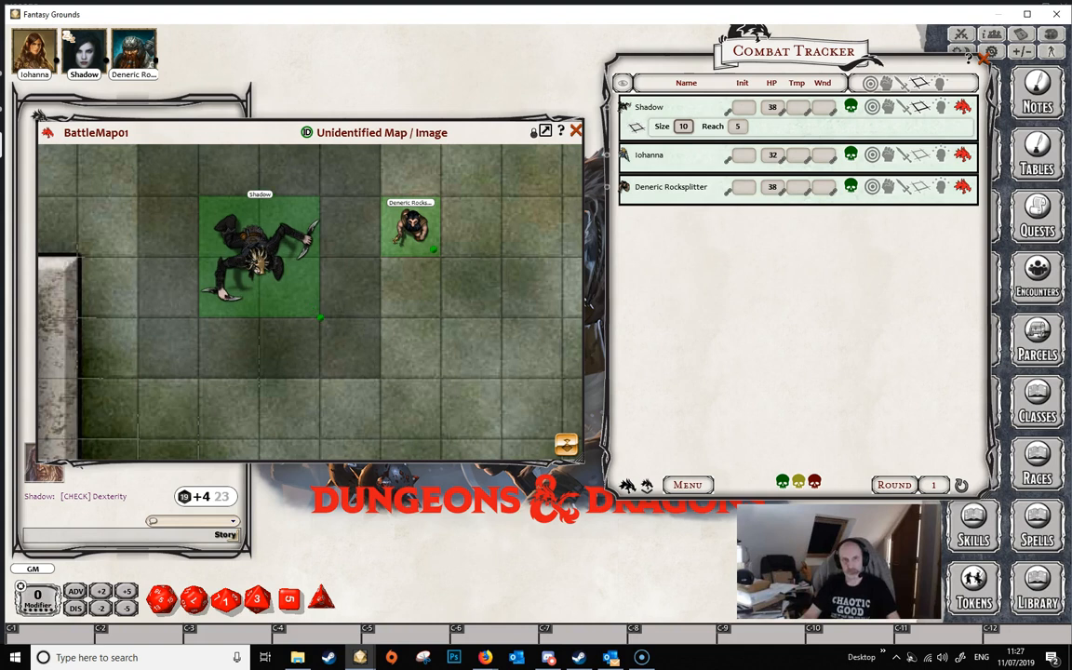
{"action": "scroll", "coordinate": [247, 240], "scroll_direction": "down", "scroll_amount": 1}
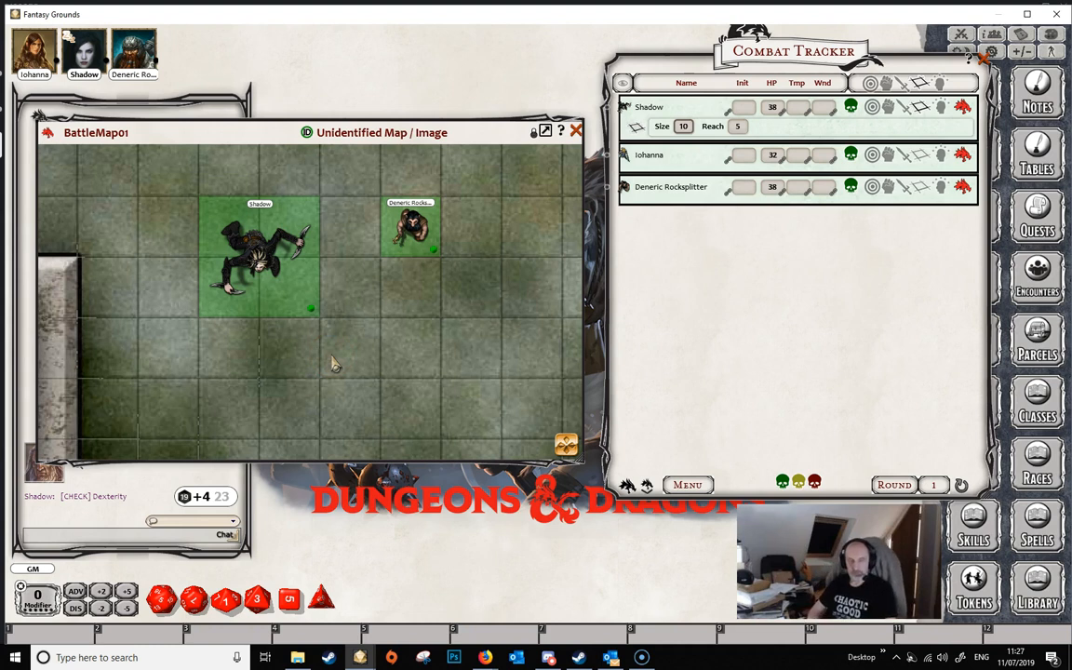
Step: Set Shadow's reach to 10 in the Combat Tracker
{"action": "scroll", "coordinate": [430, 307], "scroll_direction": "down", "scroll_amount": 3}
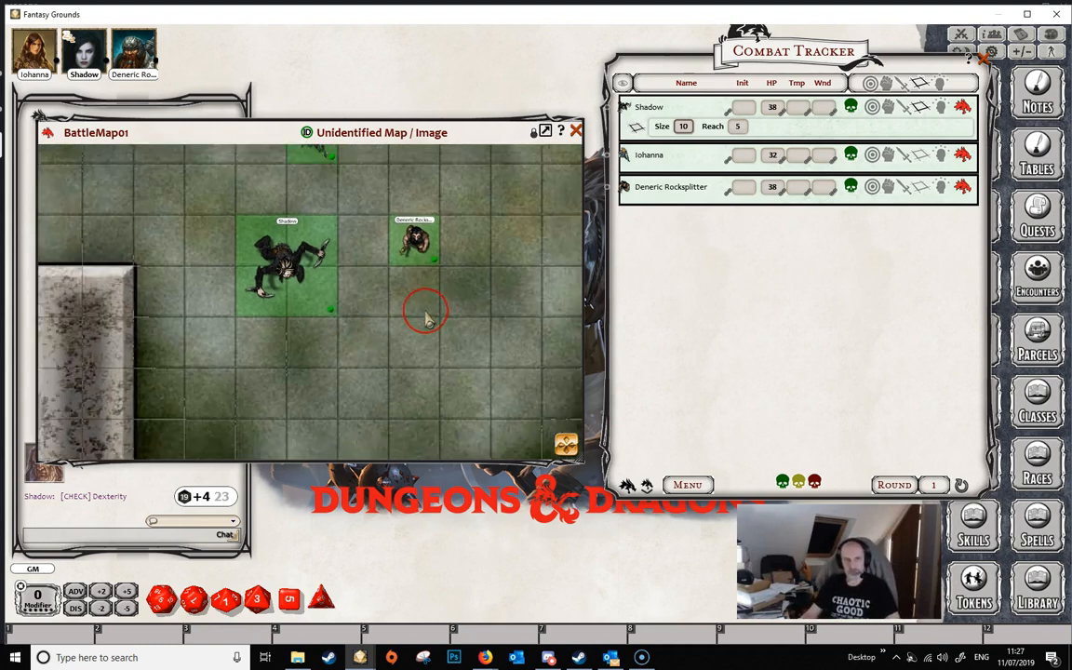
{"action": "left_click", "coordinate": [345, 326]}
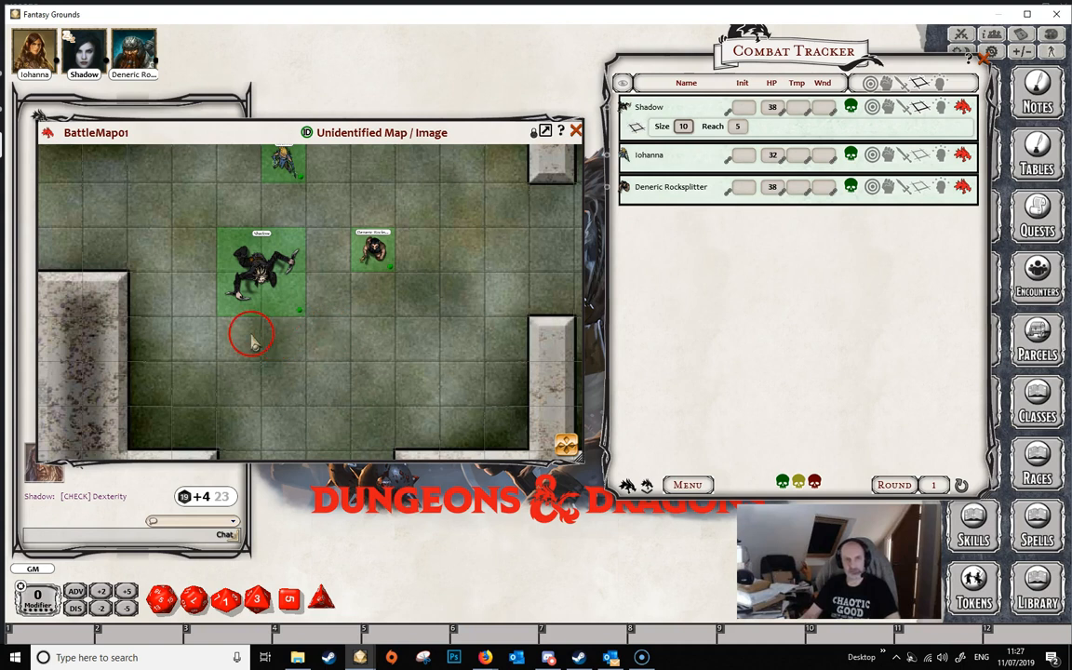
{"action": "scroll", "coordinate": [186, 293], "scroll_direction": "up", "scroll_amount": 1}
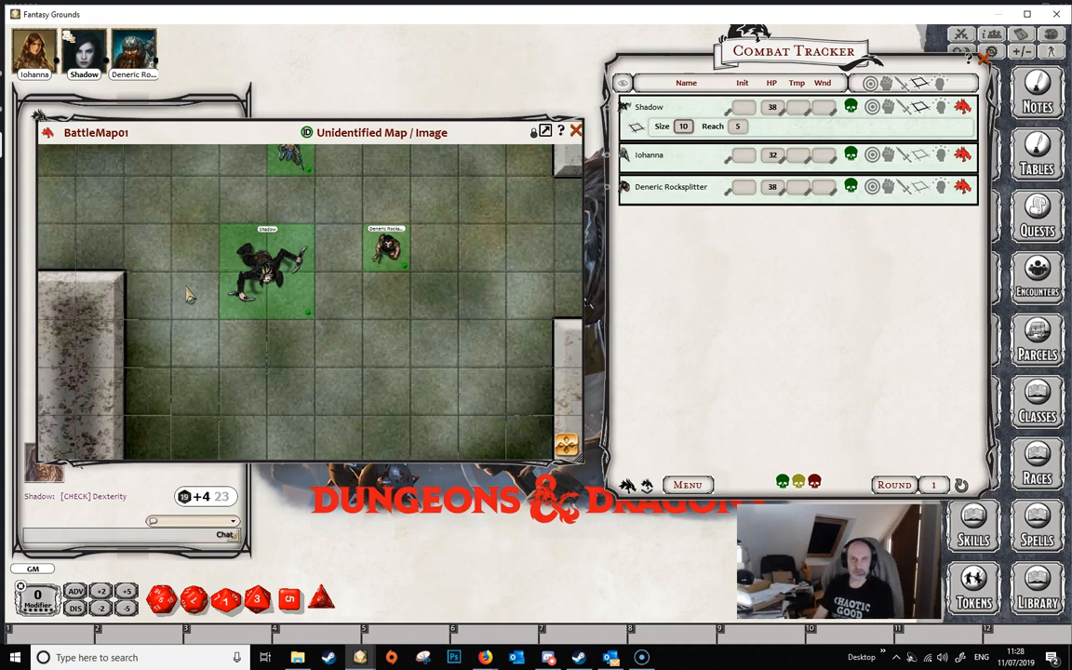
{"action": "left_click_drag", "start_coordinate": [107, 346], "coordinate": [338, 298]}
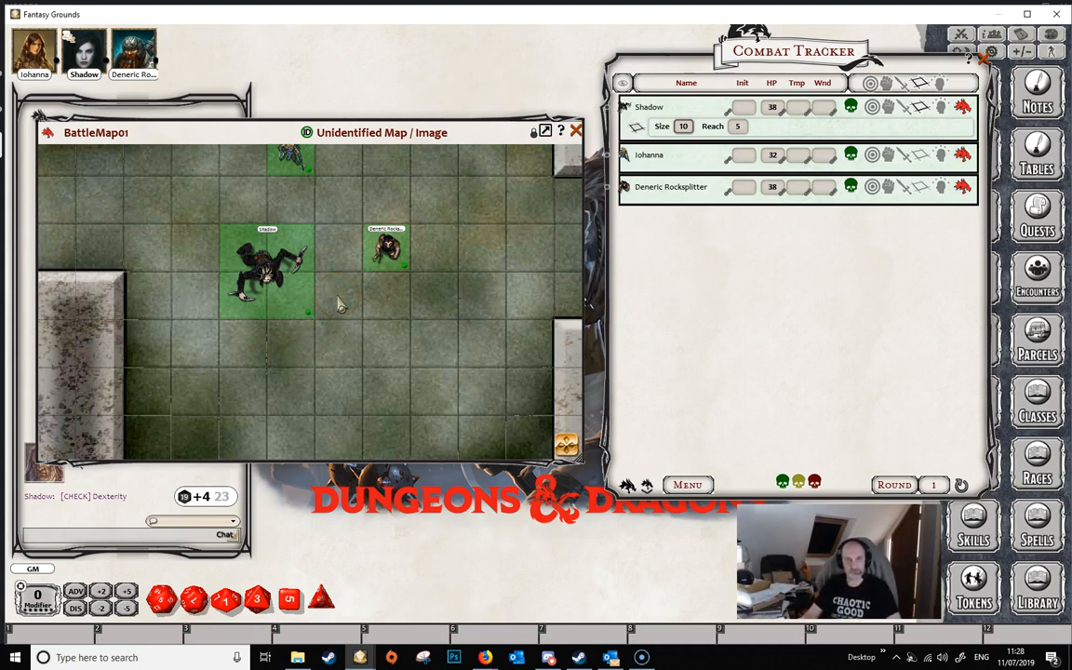
{"action": "left_click", "coordinate": [741, 129]}
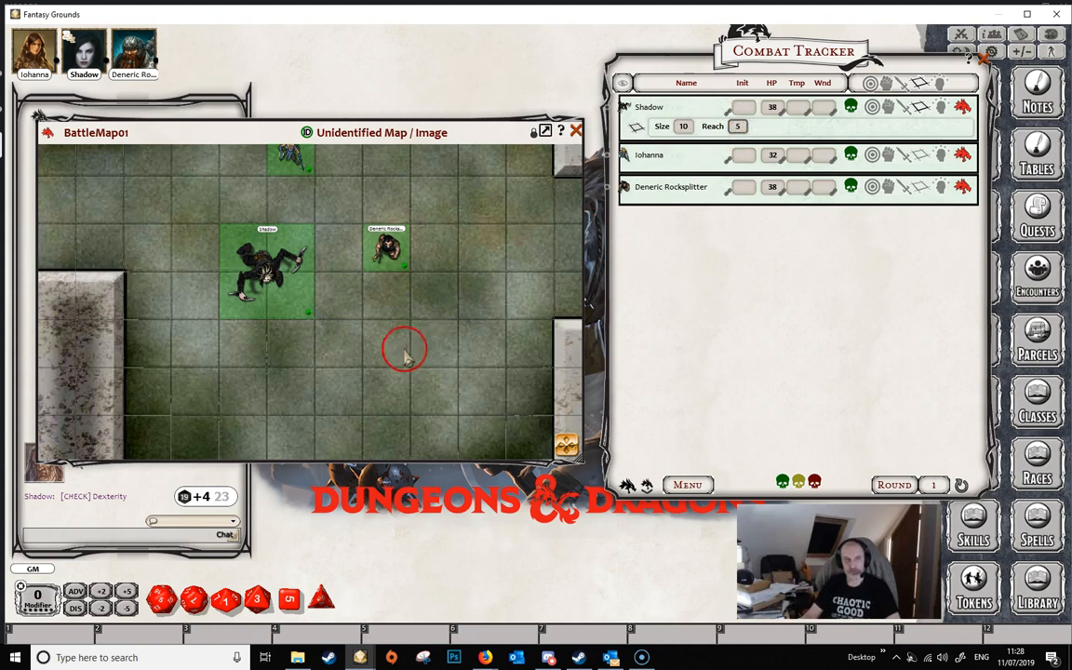
{"action": "mouse_move", "coordinate": [274, 275]}
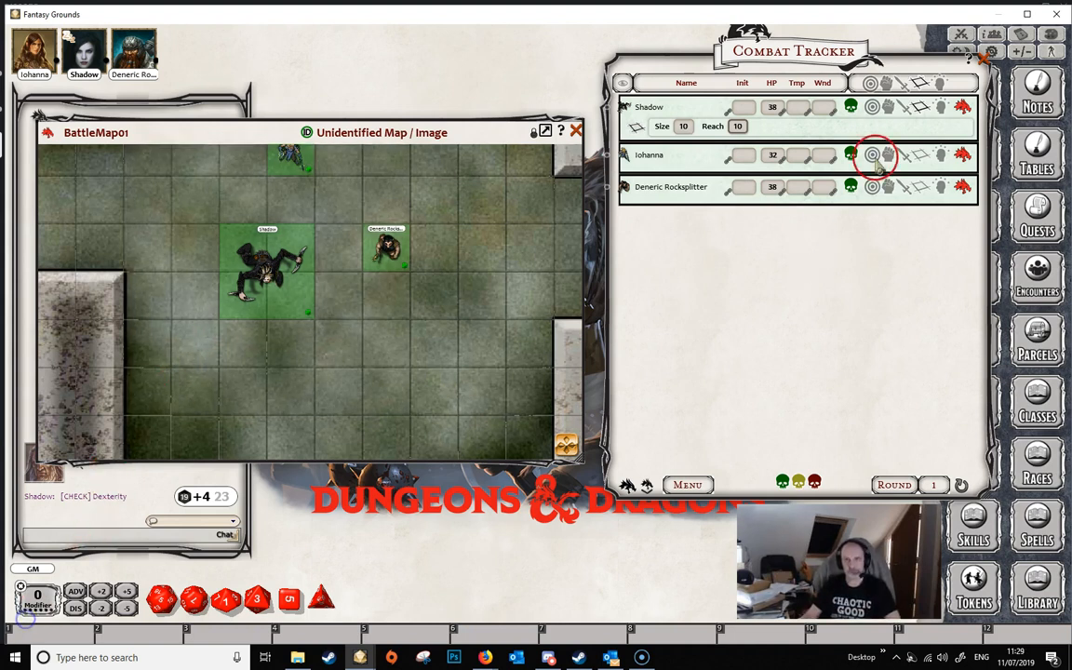
Step: Hide Shadow's space and reach details and show Shadow's effects list instead
{"action": "left_click", "coordinate": [920, 107]}
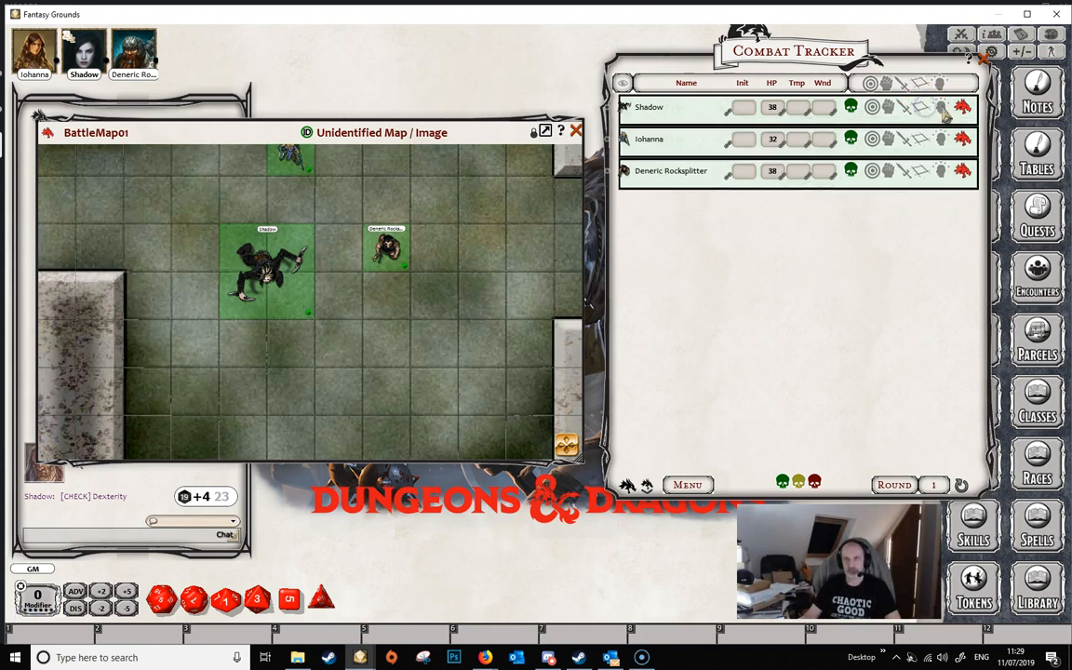
{"action": "left_click", "coordinate": [942, 109]}
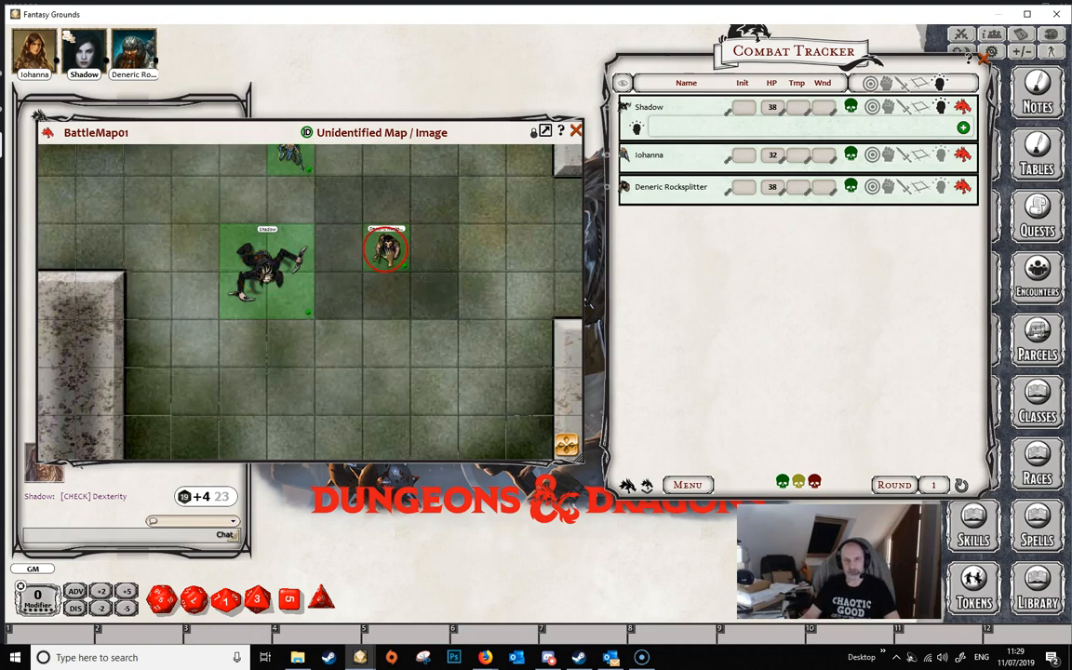
Step: Apply the Dwarven Resilience effect to Deneric Rocksplitter from the actions on his character sheet, and close the sheet
{"action": "left_click", "coordinate": [962, 189]}
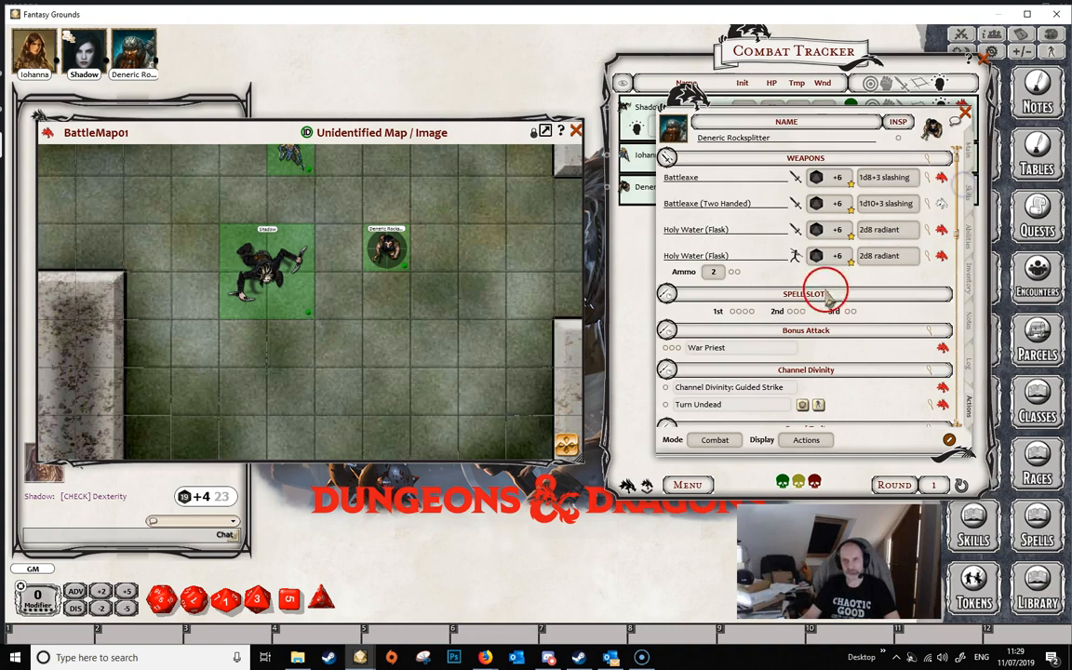
{"action": "scroll", "coordinate": [838, 316], "scroll_direction": "down", "scroll_amount": 3}
{"action": "scroll", "coordinate": [835, 347], "scroll_direction": "down", "scroll_amount": 1}
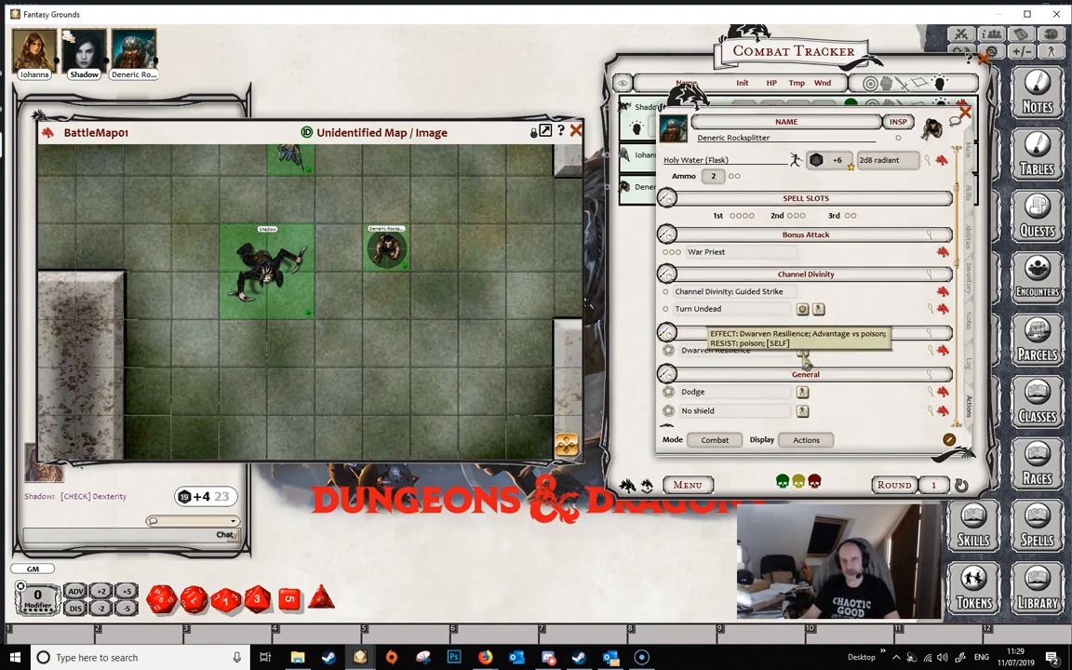
{"action": "left_click_drag", "start_coordinate": [799, 114], "coordinate": [364, 193]}
{"action": "left_click", "coordinate": [371, 429]}
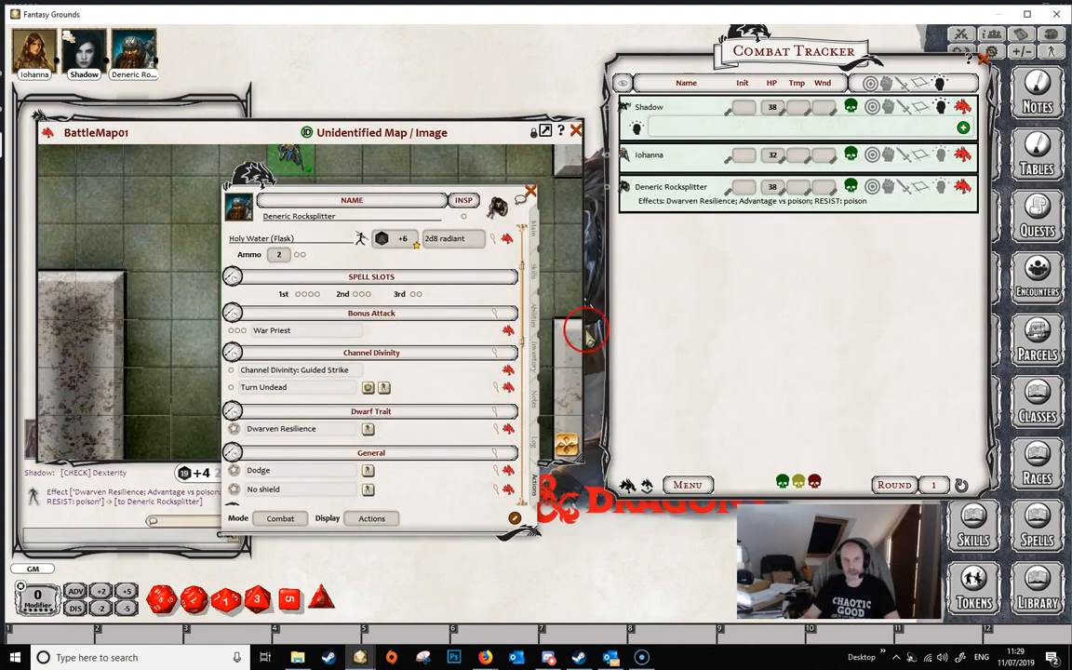
{"action": "left_click", "coordinate": [529, 192]}
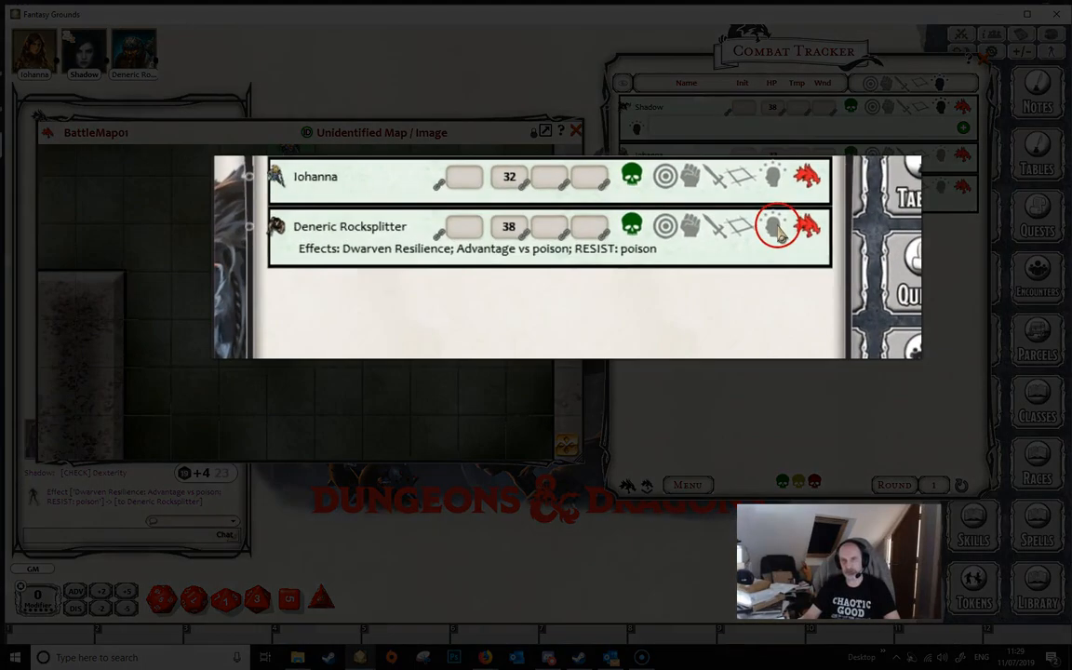
Step: Examine Deneric Rocksplitter's effects in the Combat Tracker, comparing the collapsed summary with the expanded list
{"action": "left_click", "coordinate": [776, 229]}
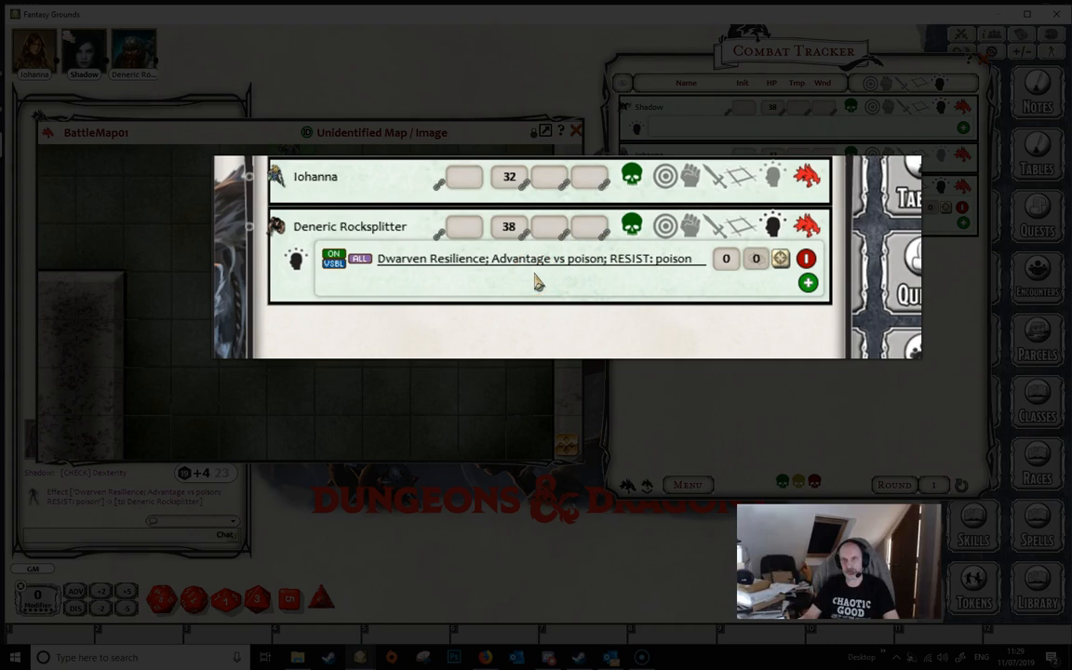
{"action": "left_click", "coordinate": [774, 226]}
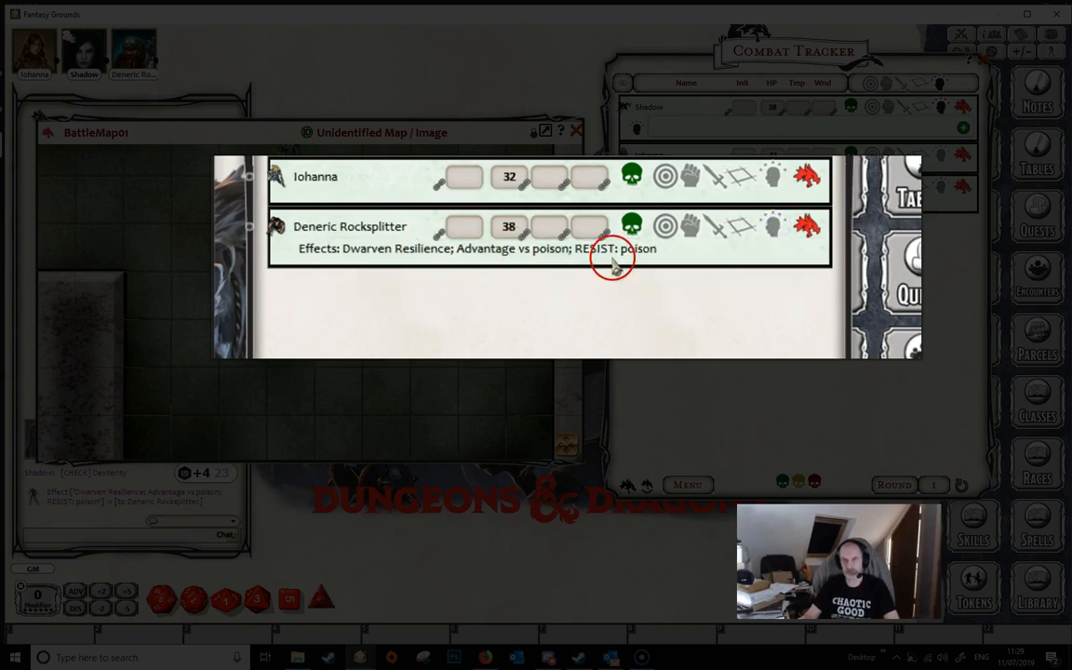
{"action": "left_click", "coordinate": [773, 226]}
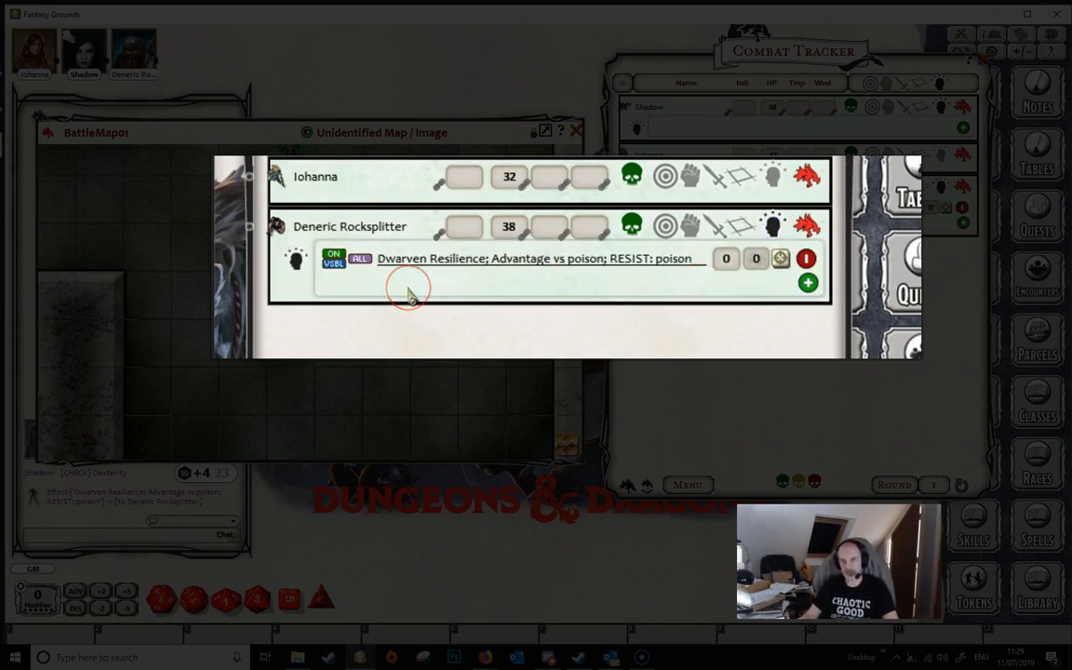
Step: Add a second effect reading "RESIST: slashing" to Deneric Rocksplitter, and delete that effect again
{"action": "left_click", "coordinate": [808, 285]}
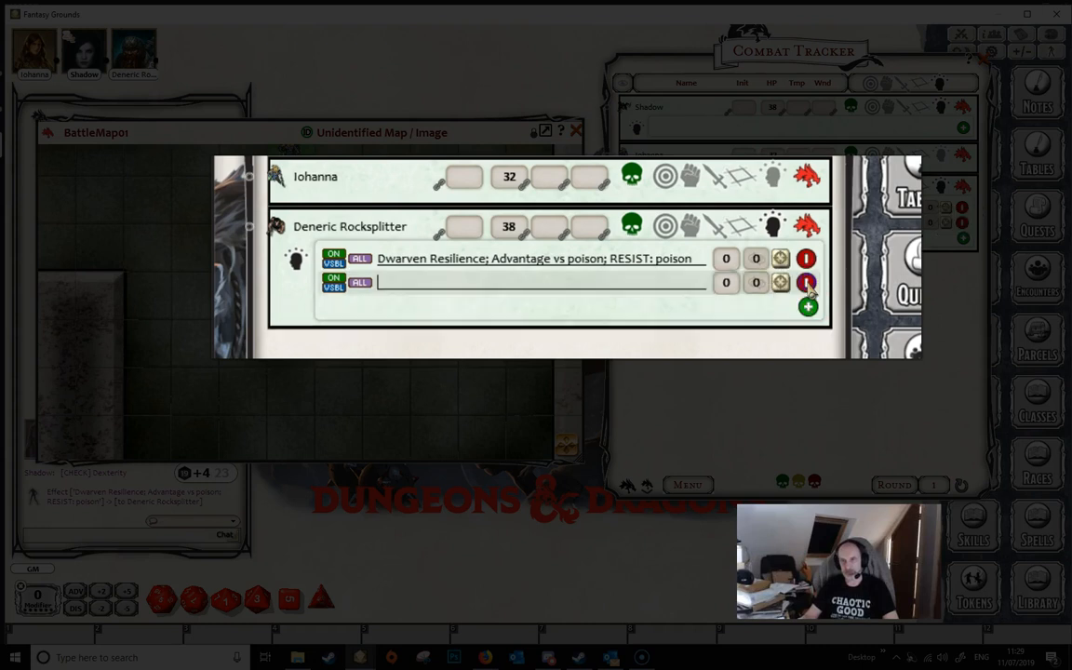
{"action": "left_click", "coordinate": [444, 280]}
{"action": "type", "text": "R"}
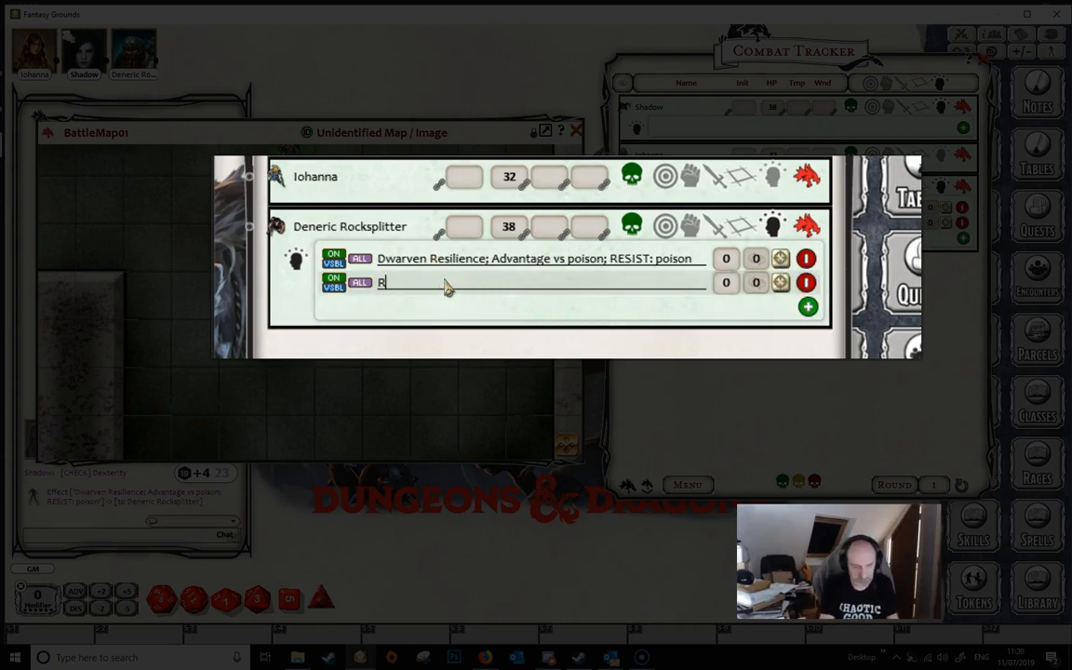
{"action": "type", "text": "ESIST: slashing"}
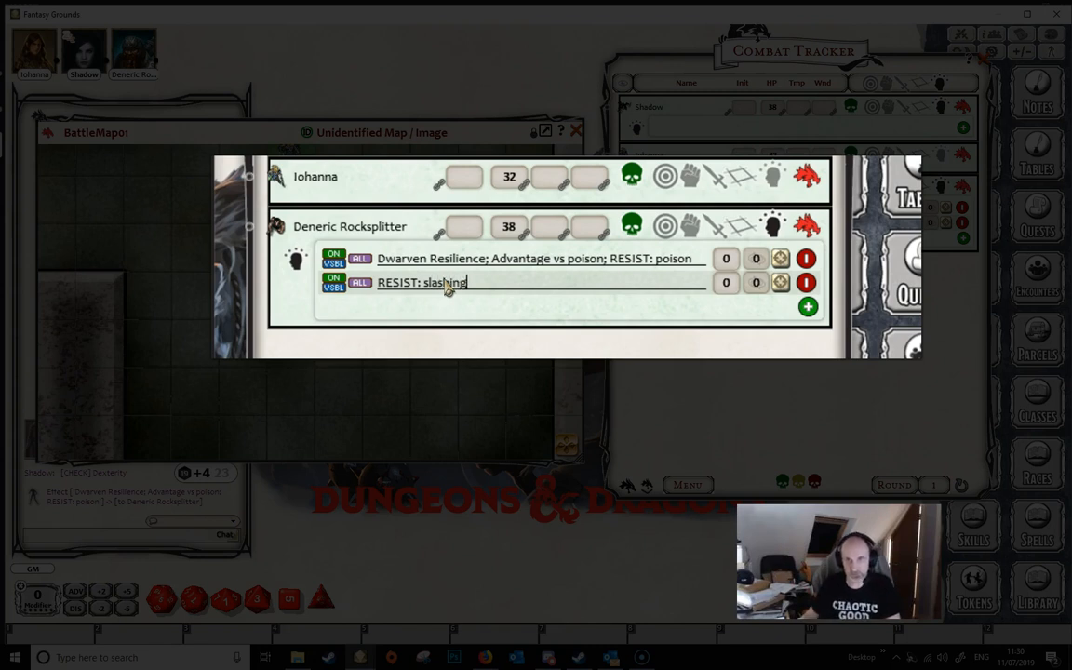
{"action": "left_click", "coordinate": [447, 284]}
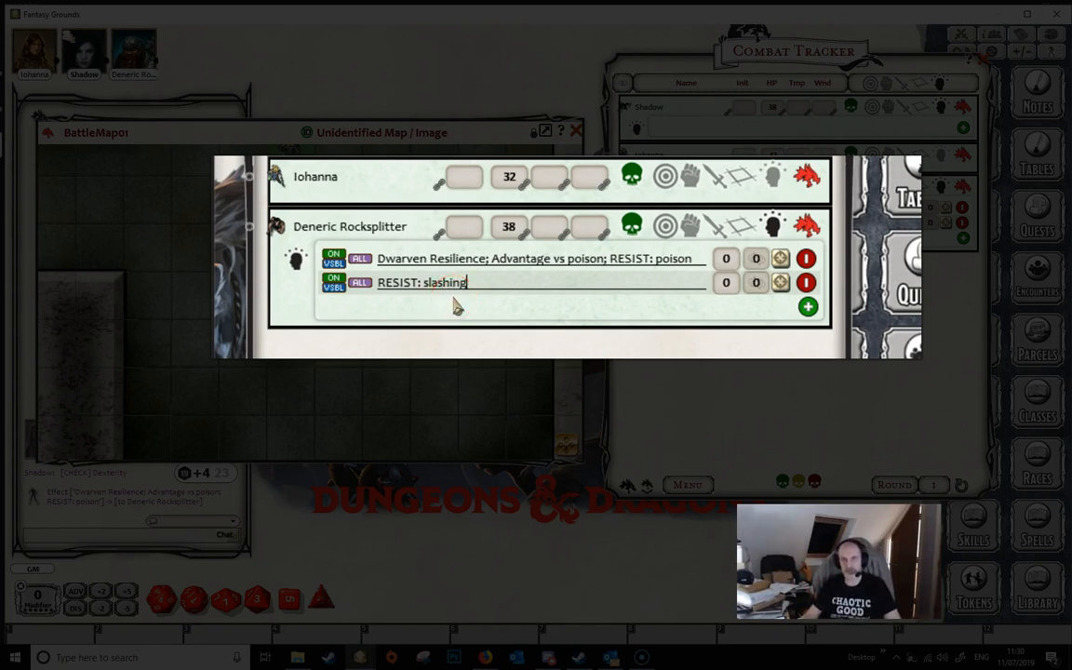
{"action": "left_click", "coordinate": [783, 312]}
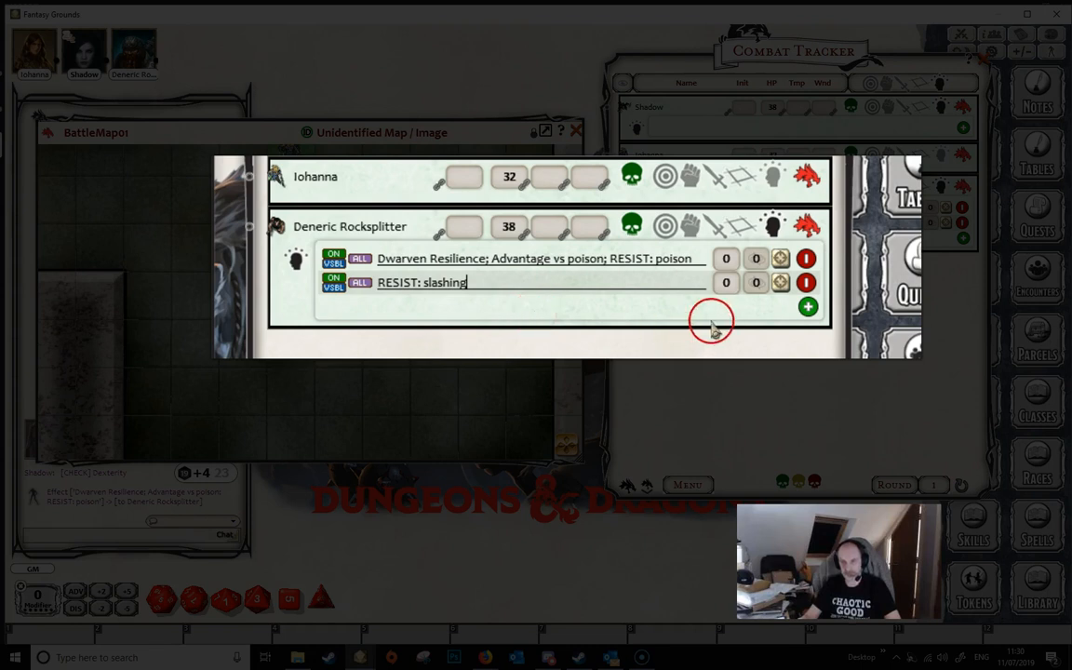
{"action": "left_click", "coordinate": [807, 282]}
{"action": "left_click", "coordinate": [806, 283]}
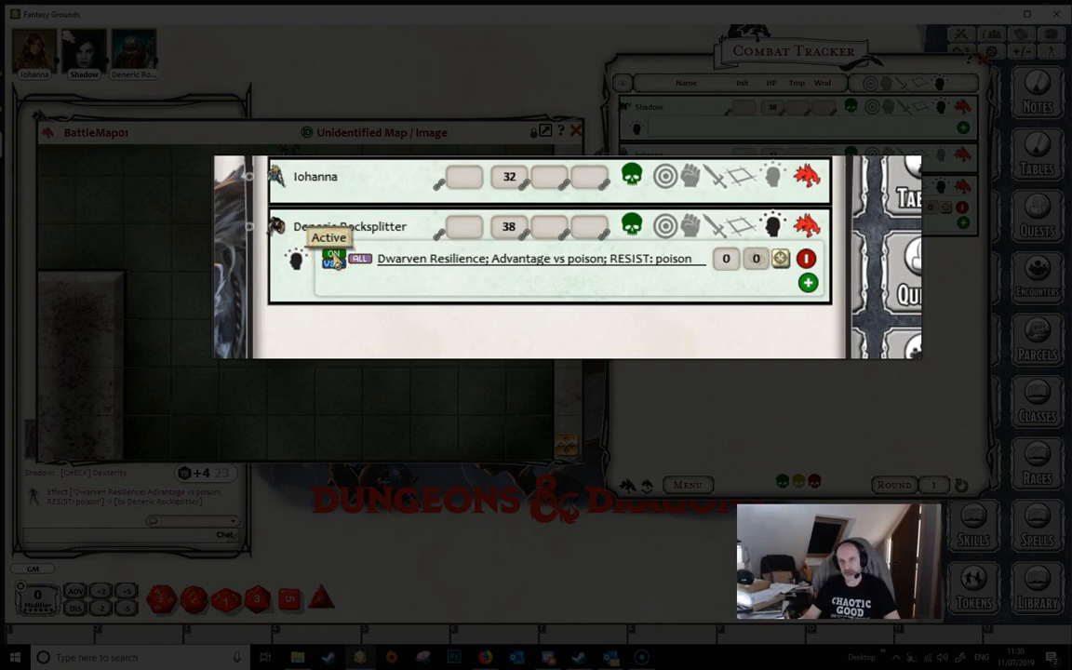
Step: Switch Deneric Rocksplitter's Dwarven Resilience effect to Off, and collapse and reopen his effects list
{"action": "left_click", "coordinate": [335, 259]}
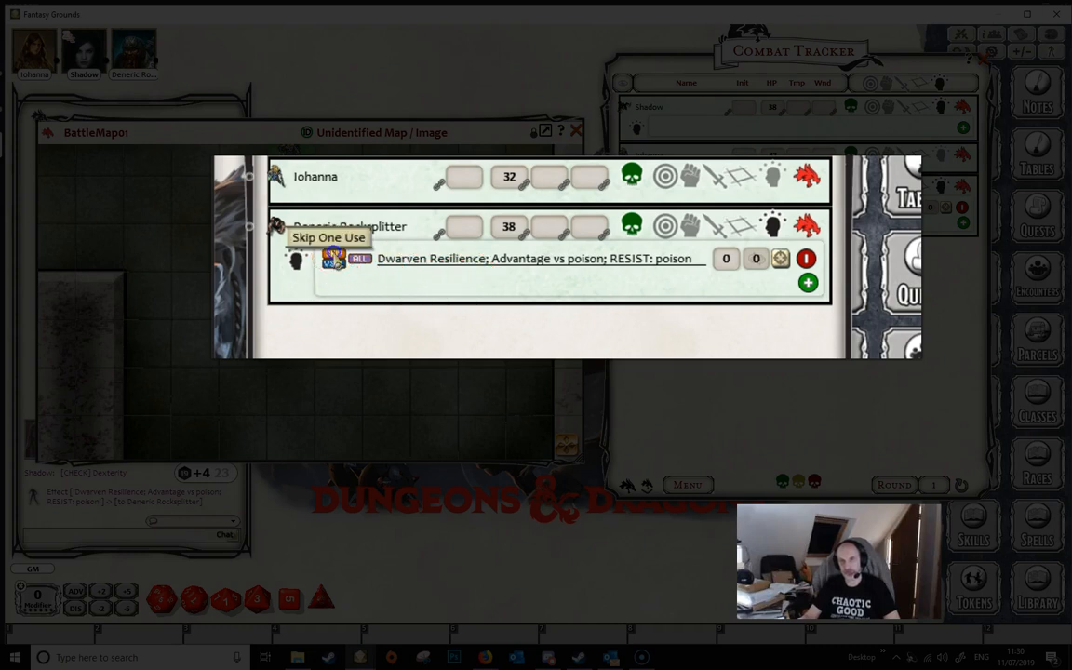
{"action": "left_click", "coordinate": [336, 262]}
{"action": "left_click", "coordinate": [334, 257]}
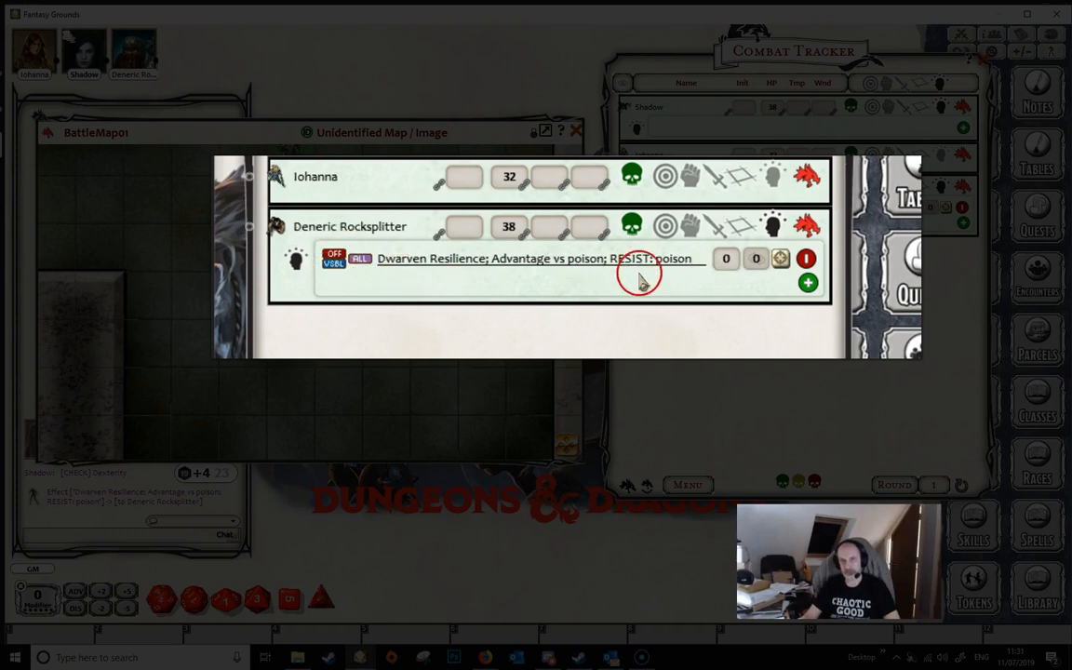
{"action": "left_click", "coordinate": [774, 225]}
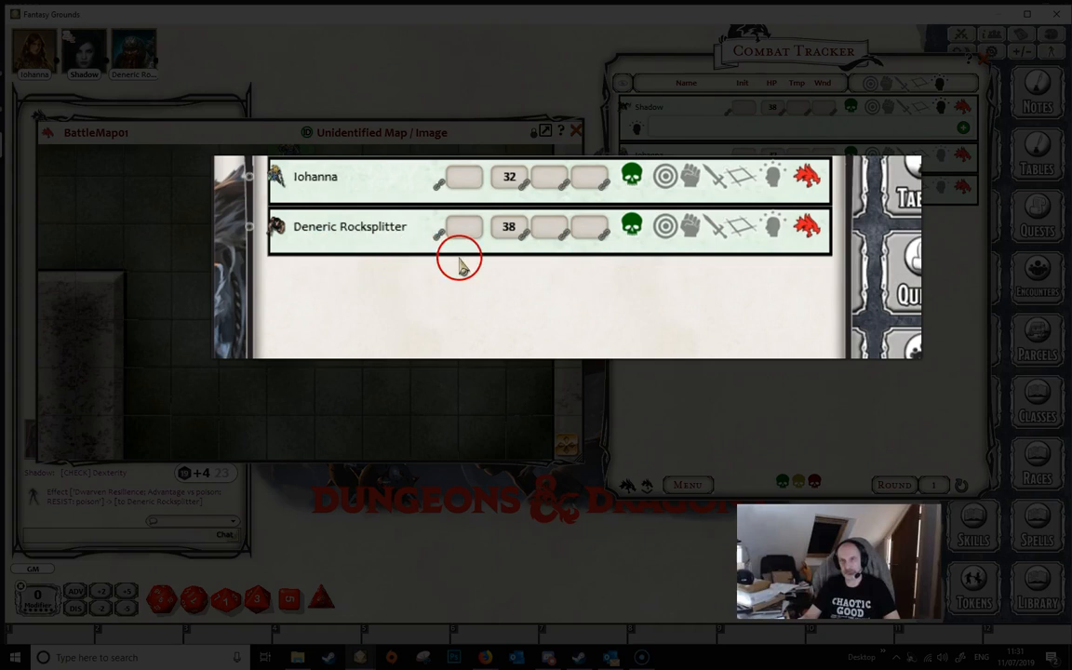
{"action": "left_click", "coordinate": [769, 237]}
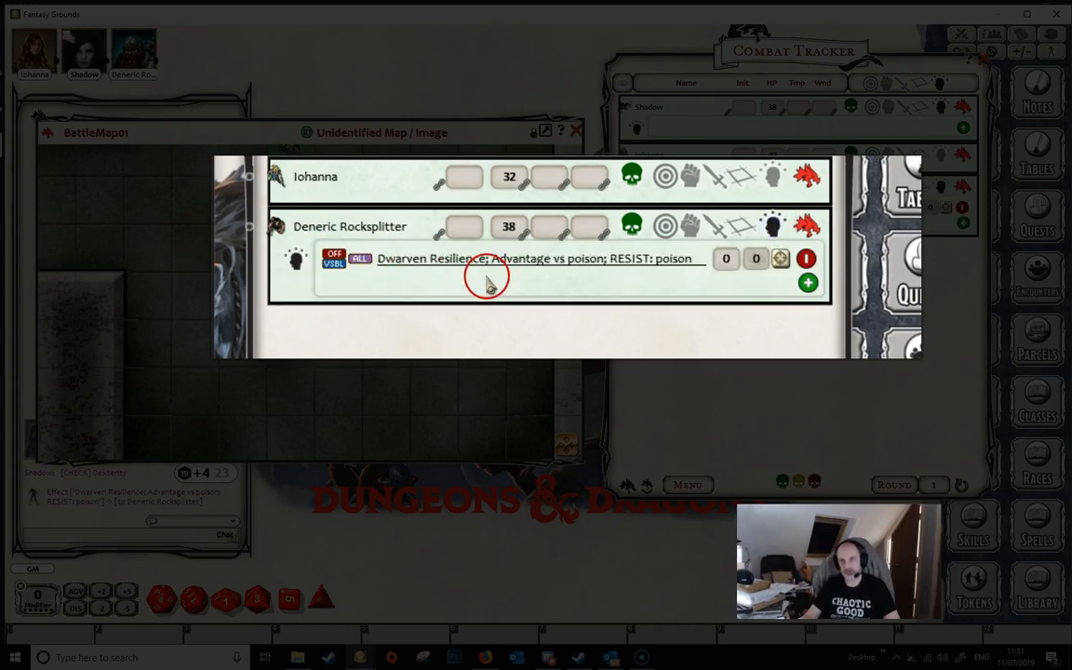
{"action": "left_click", "coordinate": [652, 288]}
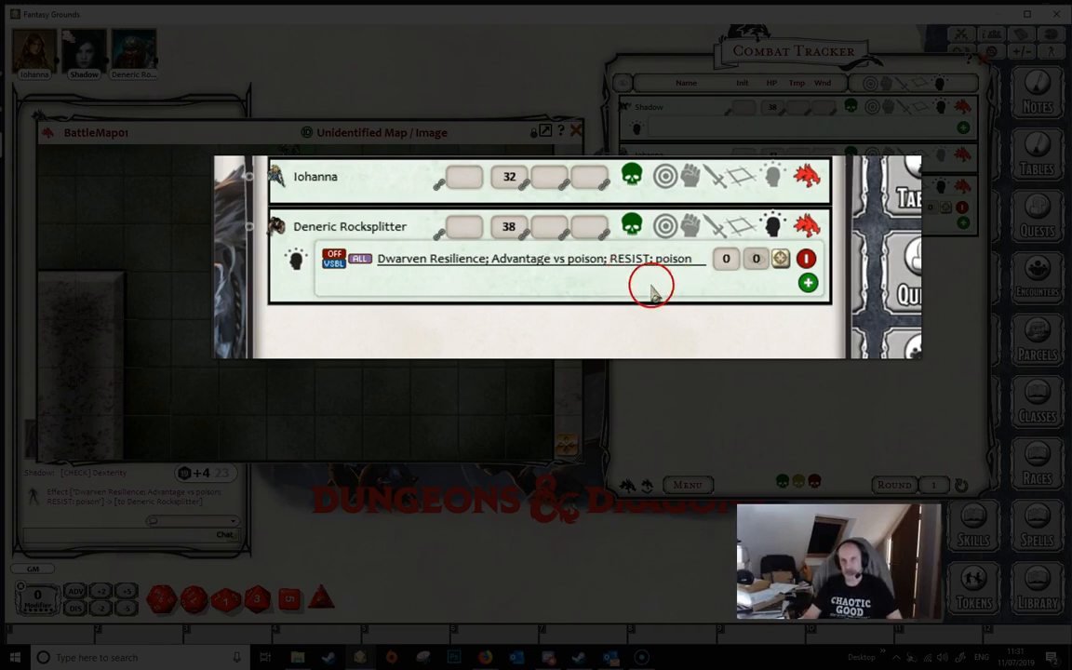
{"action": "left_click", "coordinate": [636, 281]}
{"action": "left_click_drag", "start_coordinate": [637, 273], "coordinate": [336, 251]}
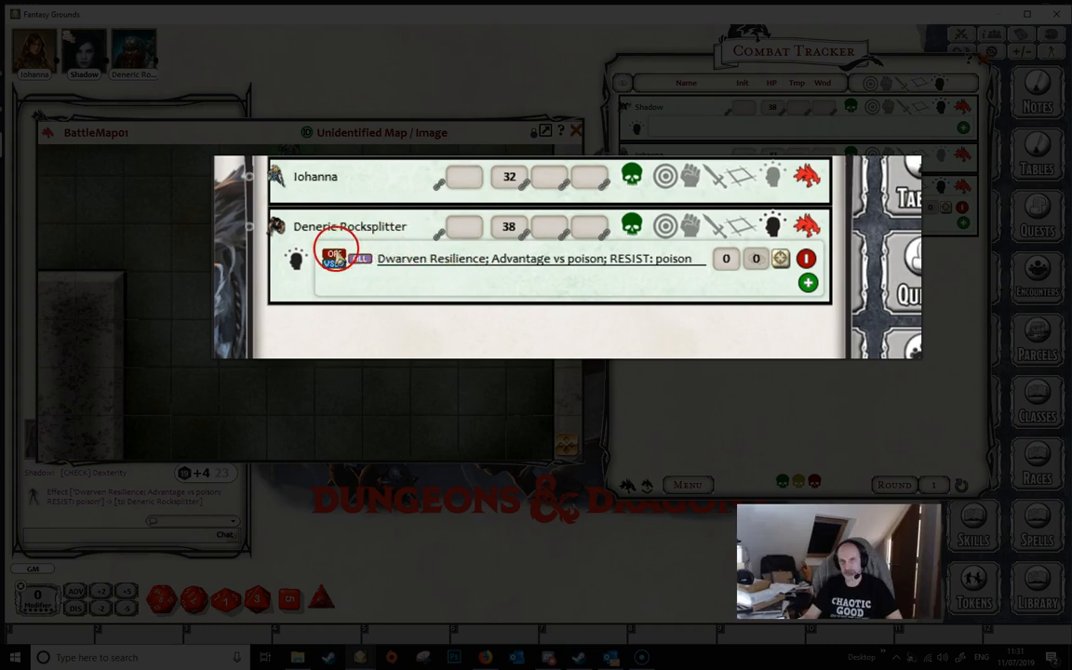
Step: Switch Deneric Rocksplitter's Dwarven Resilience effect back to On in the Combat Tracker
{"action": "left_click", "coordinate": [334, 254]}
{"action": "left_click", "coordinate": [335, 256]}
{"action": "left_click", "coordinate": [335, 257]}
Step: Switch the Dwarven Resilience effect's visibility to GM only, and return it to visible to all
{"action": "left_click", "coordinate": [332, 268]}
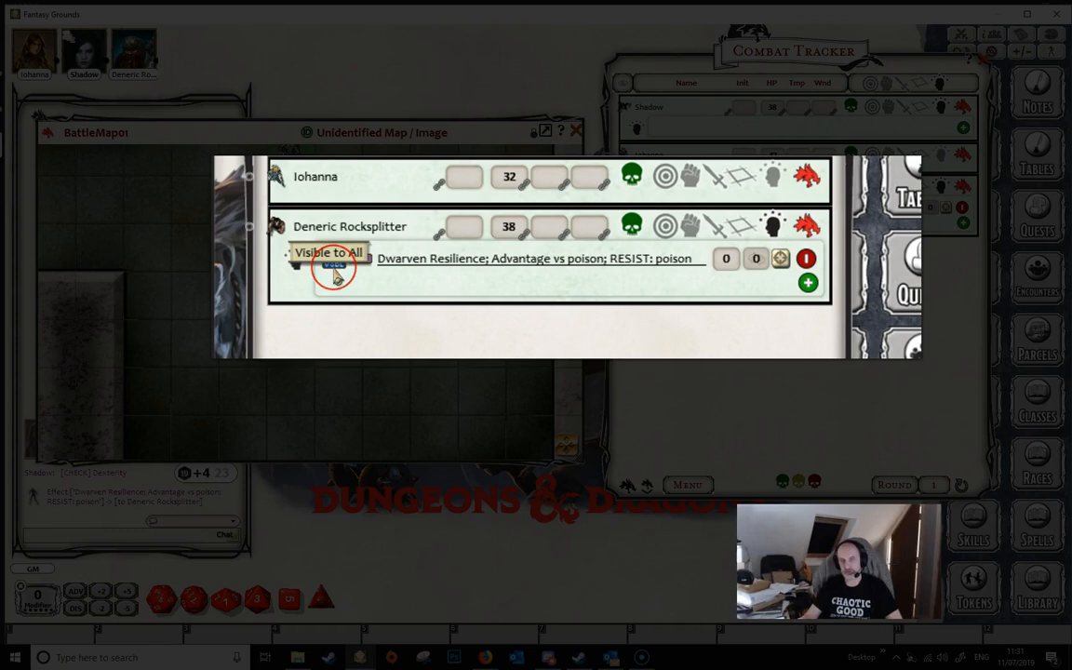
{"action": "left_click", "coordinate": [335, 270]}
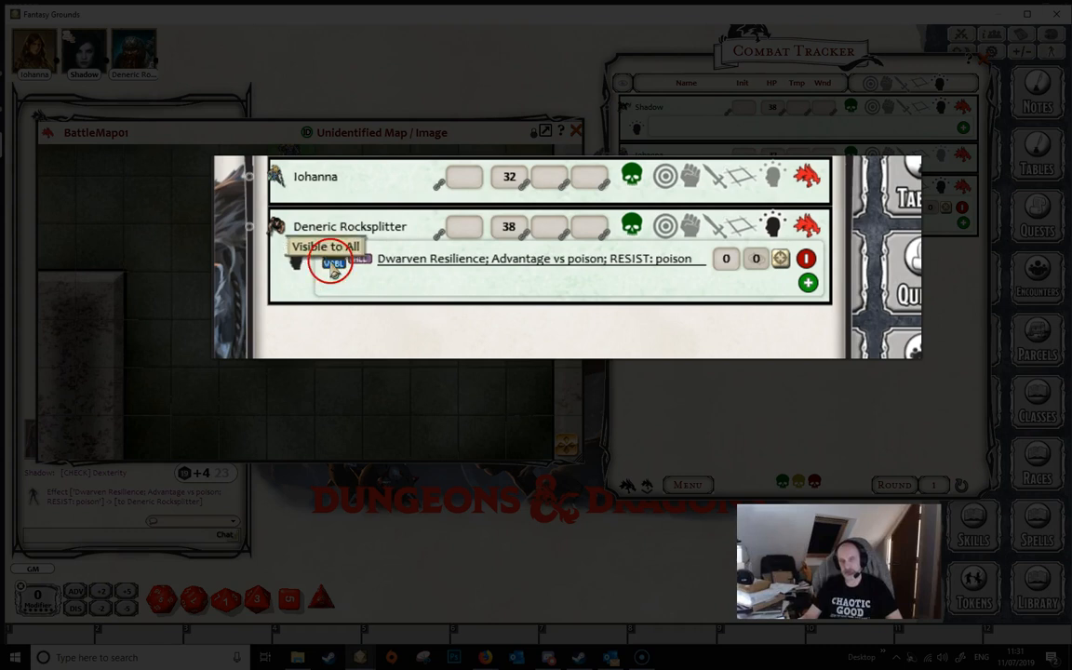
{"action": "left_click", "coordinate": [351, 270]}
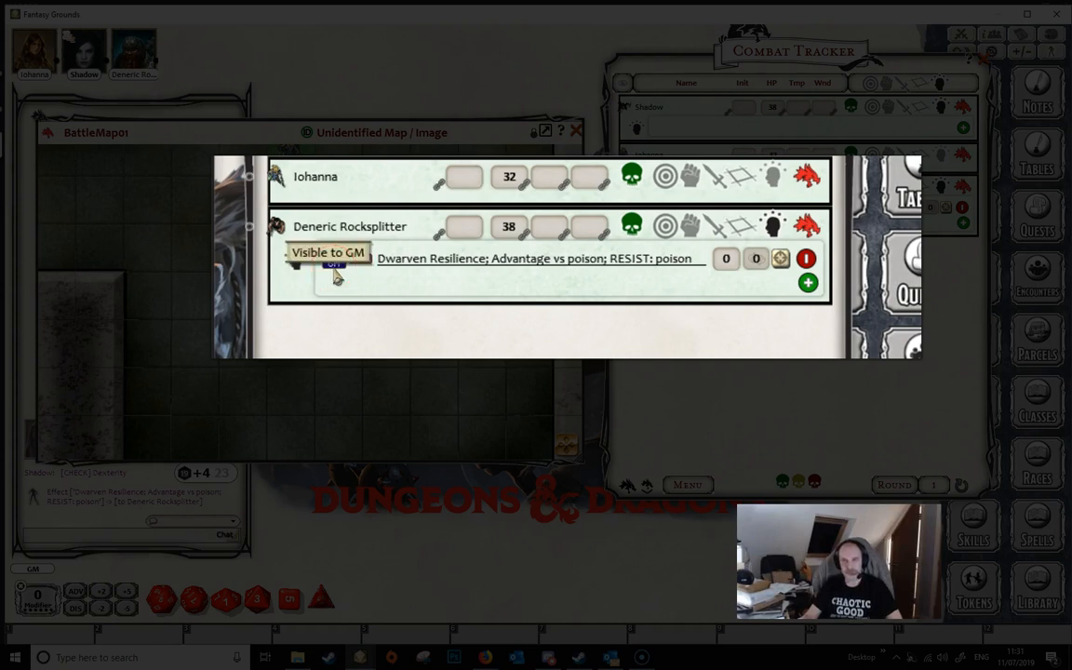
{"action": "left_click", "coordinate": [335, 269]}
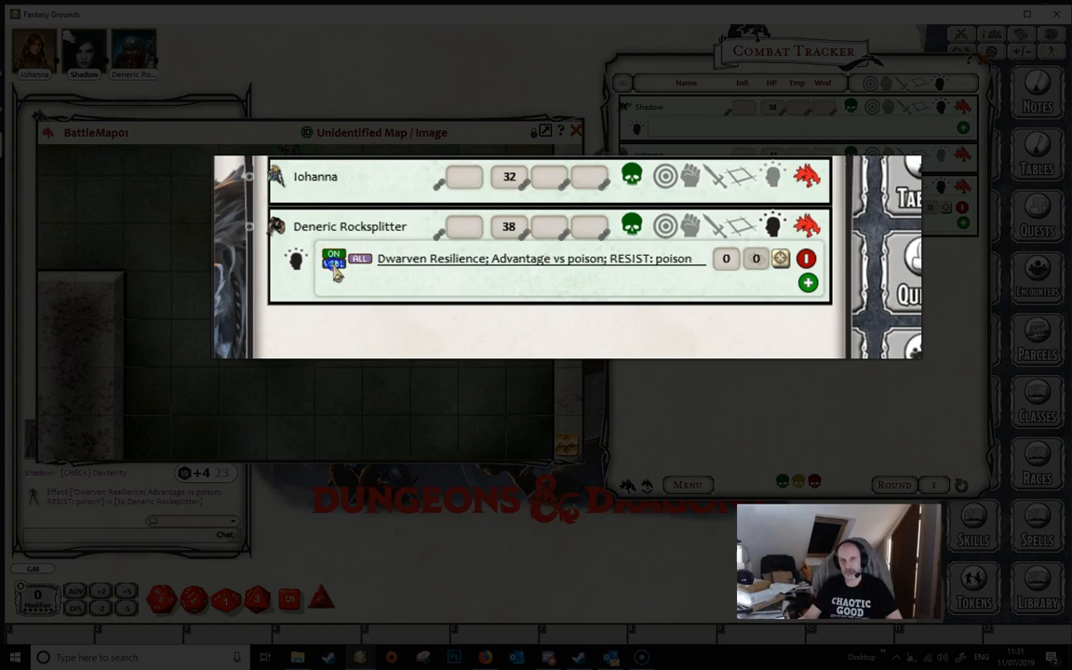
{"action": "left_click", "coordinate": [333, 271]}
Step: Cycle the Dwarven Resilience effect's application setting through One Roll and Apply Each Once, and back to All Rolls
{"action": "left_click", "coordinate": [361, 260]}
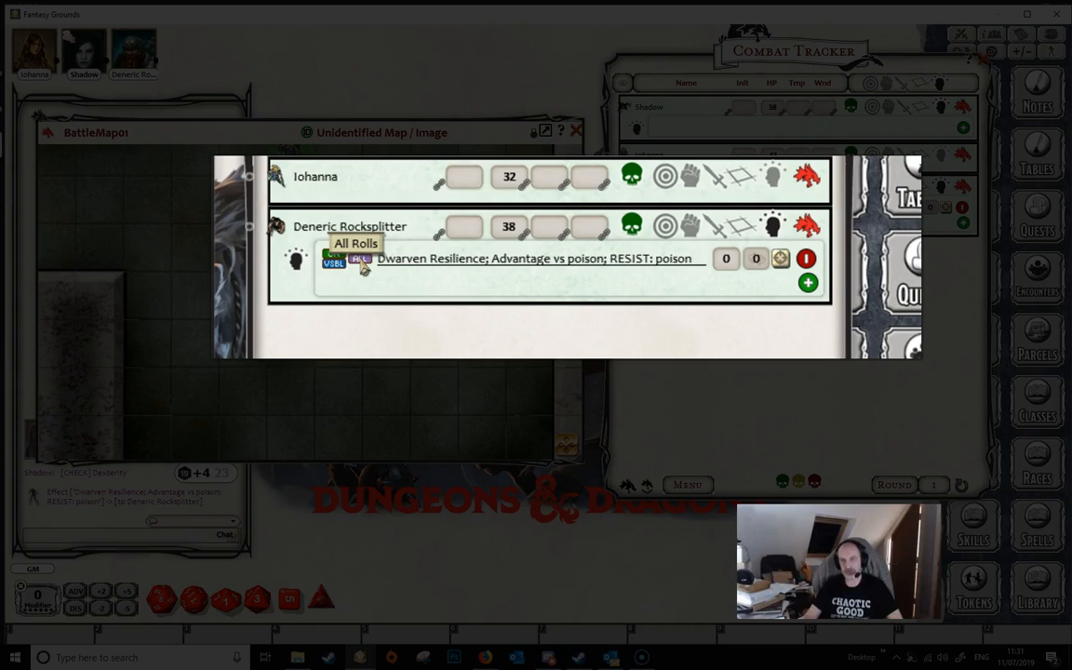
{"action": "left_click", "coordinate": [361, 261]}
{"action": "left_click", "coordinate": [361, 260]}
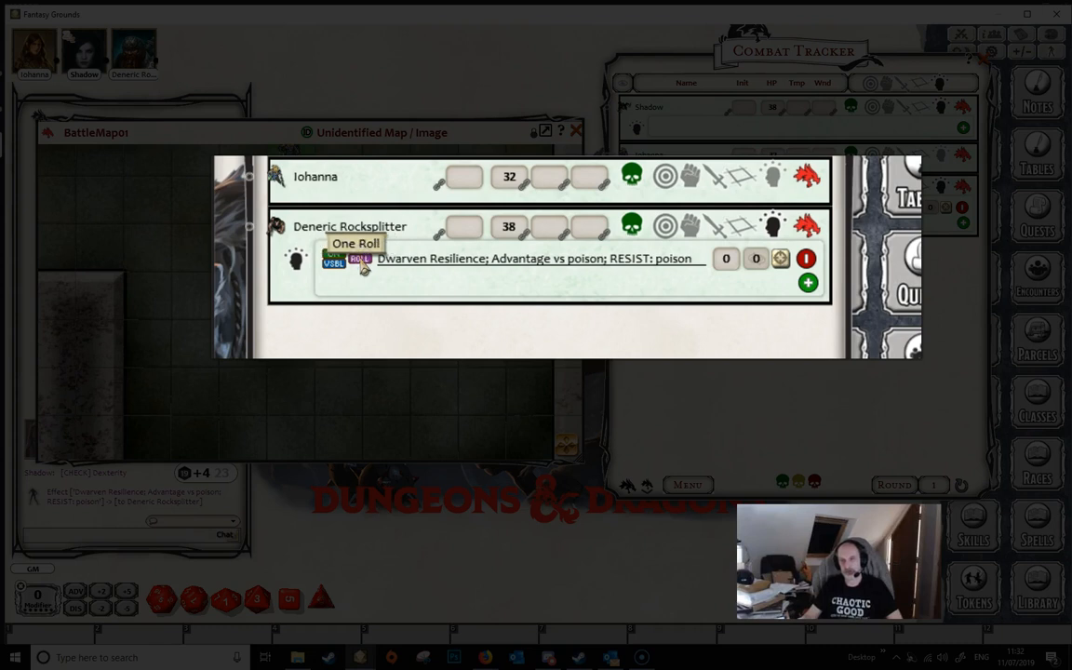
{"action": "left_click", "coordinate": [361, 261]}
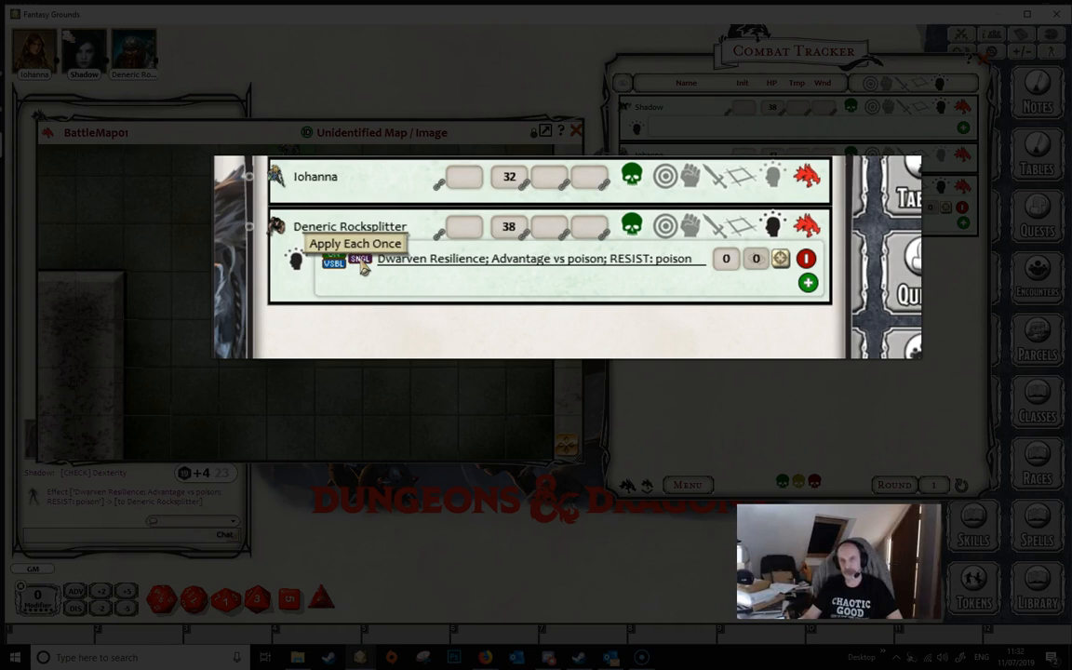
{"action": "left_click", "coordinate": [363, 265]}
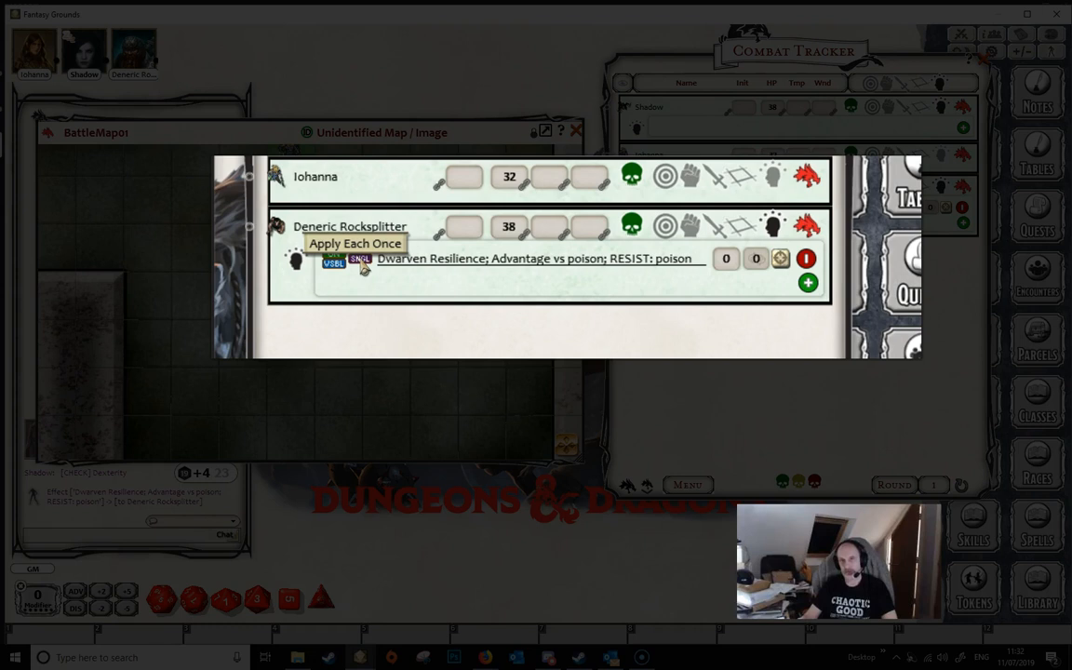
{"action": "left_click", "coordinate": [360, 260]}
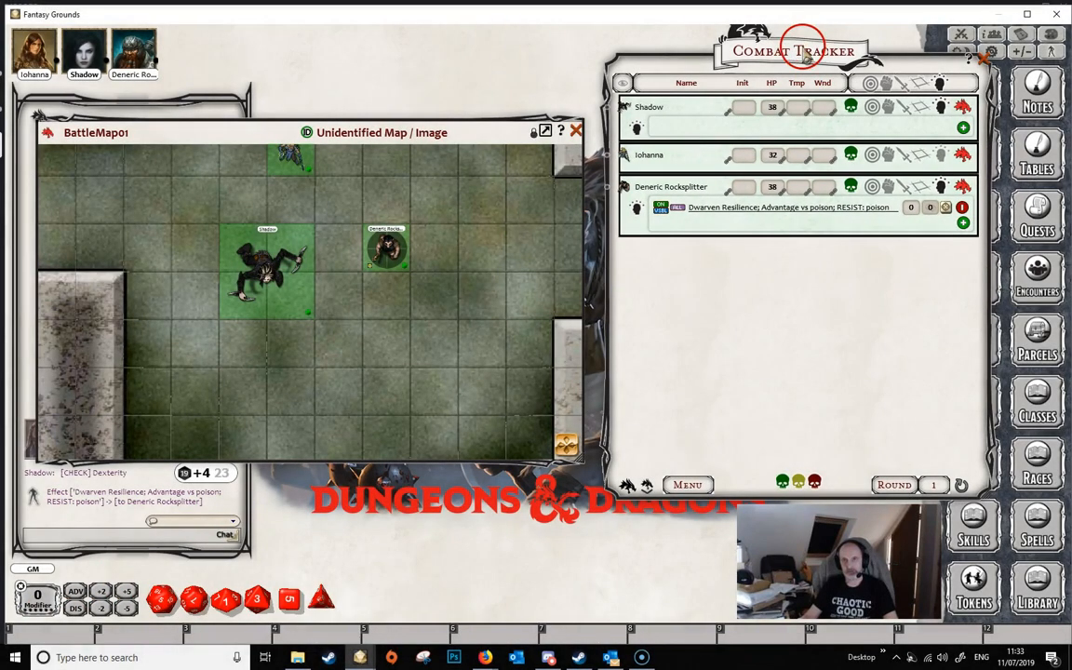
Step: Make room beside the Combat Tracker, open the Effects window, and add a blank custom effect
{"action": "left_click_drag", "start_coordinate": [790, 53], "coordinate": [433, 69]}
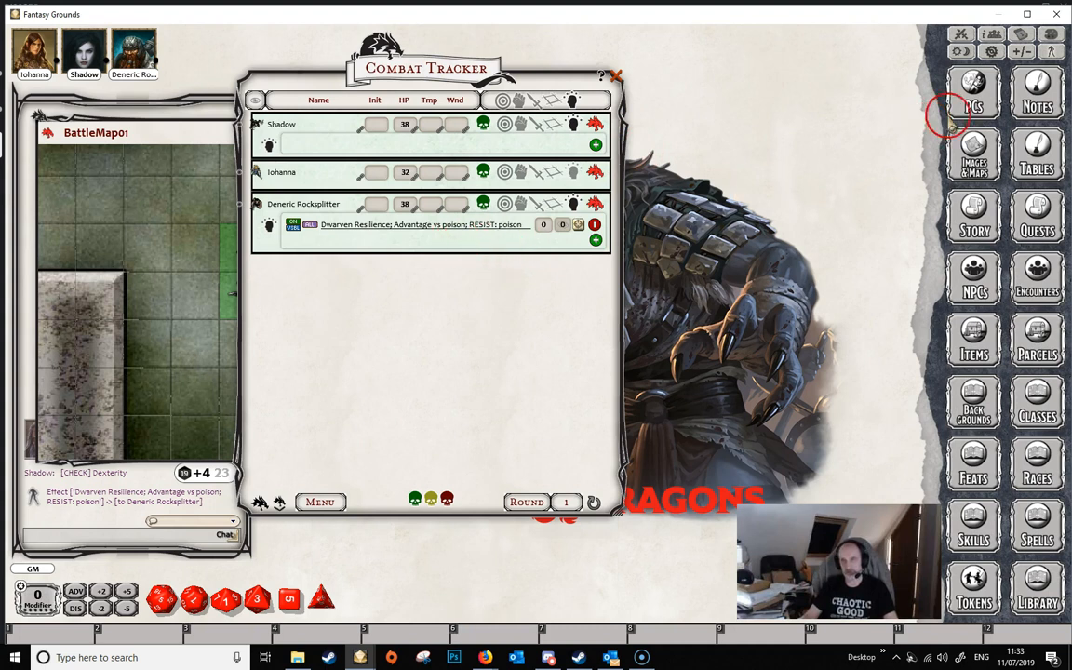
{"action": "left_click", "coordinate": [1051, 53]}
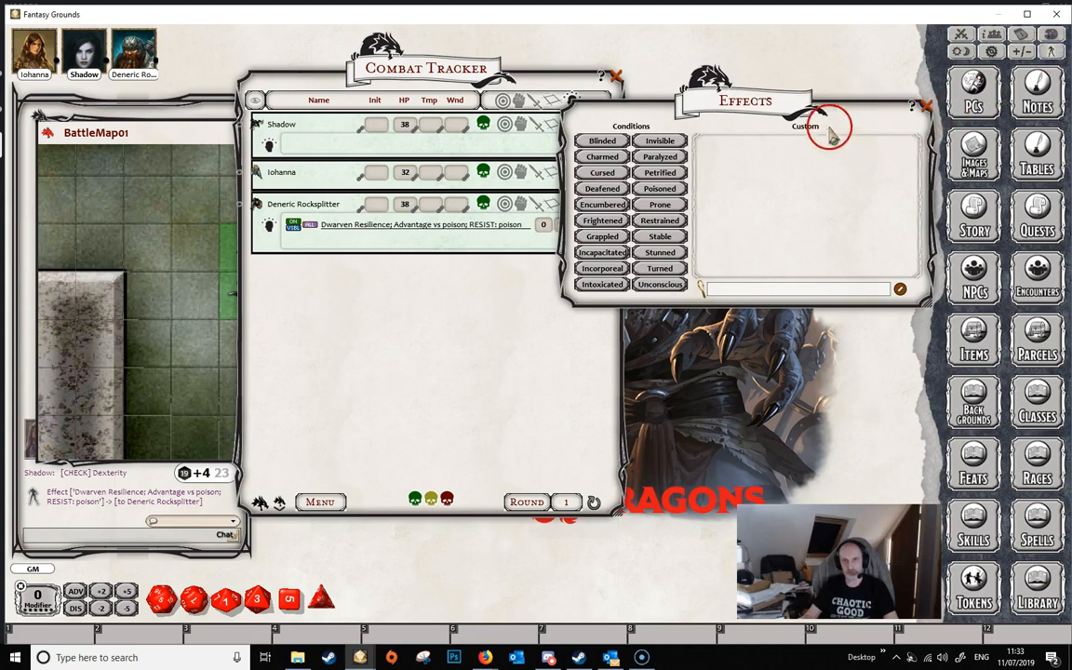
{"action": "left_click_drag", "start_coordinate": [785, 113], "coordinate": [785, 152]}
{"action": "left_click", "coordinate": [904, 332]}
{"action": "left_click", "coordinate": [890, 332]}
Step: Write the custom effect as "Cursed; DISATK:" and set its duration unit to DAY
{"action": "left_click", "coordinate": [775, 197]}
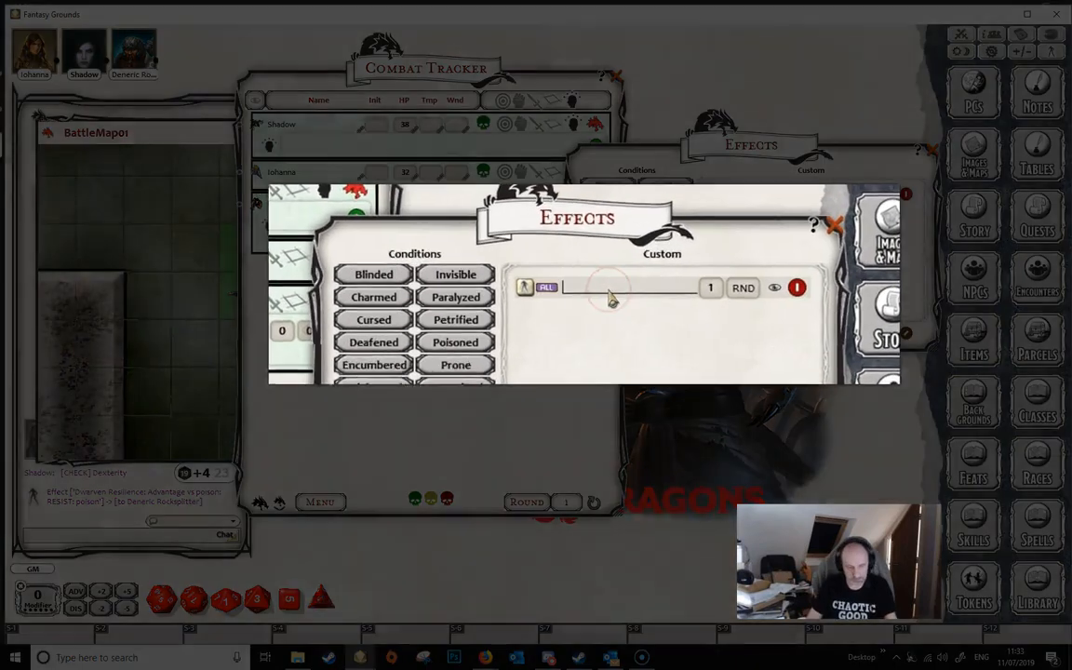
{"action": "type", "text": "c"}
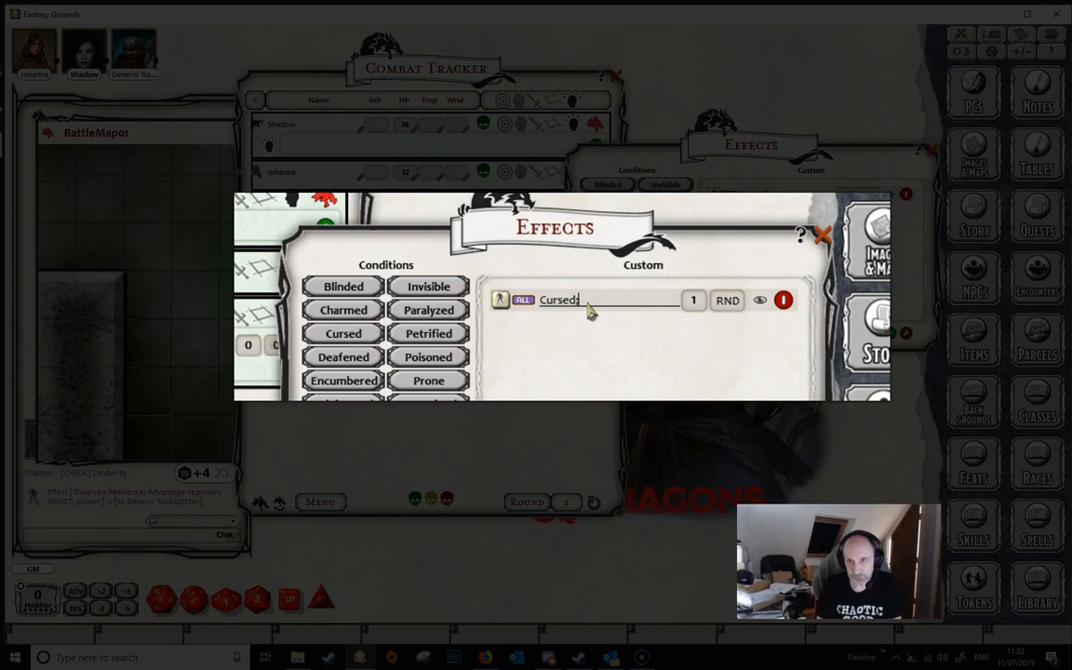
{"action": "type", "text": "ursed; AD"}
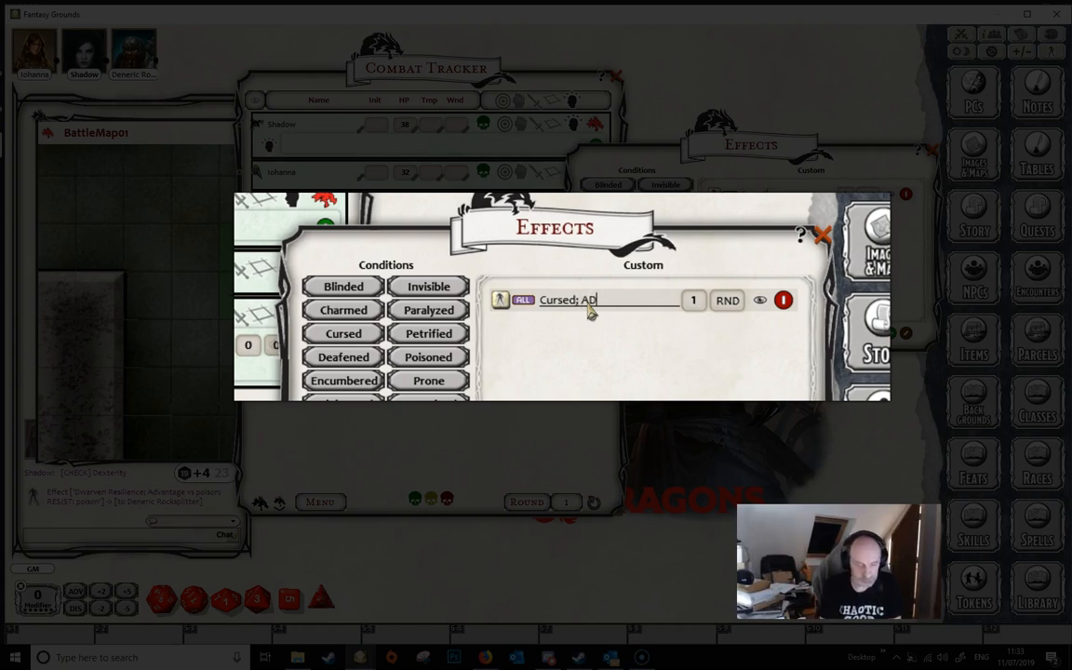
{"action": "key", "text": "BackSpace"}
{"action": "key", "text": "BackSpace"}
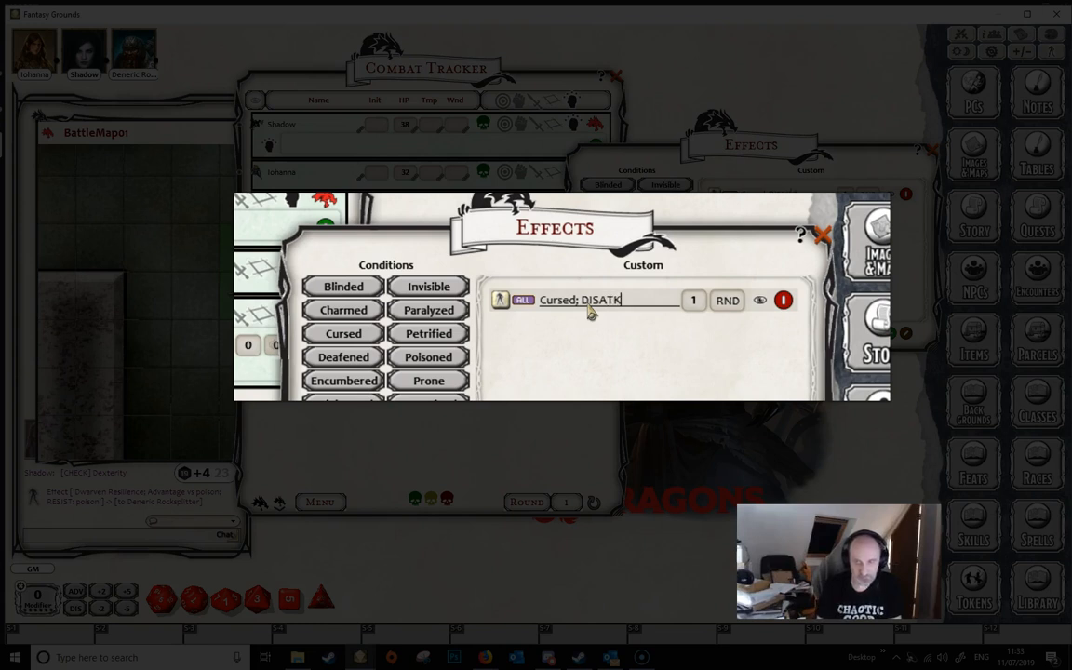
{"action": "left_click", "coordinate": [580, 315]}
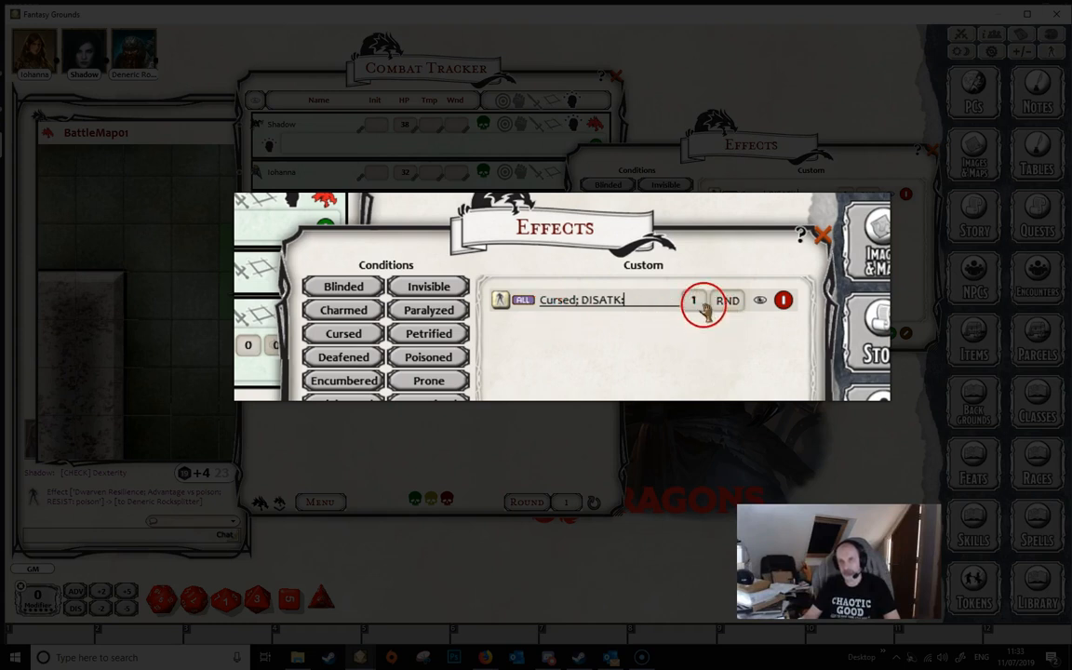
{"action": "left_click", "coordinate": [727, 309]}
{"action": "left_click", "coordinate": [727, 305]}
{"action": "left_click", "coordinate": [731, 307]}
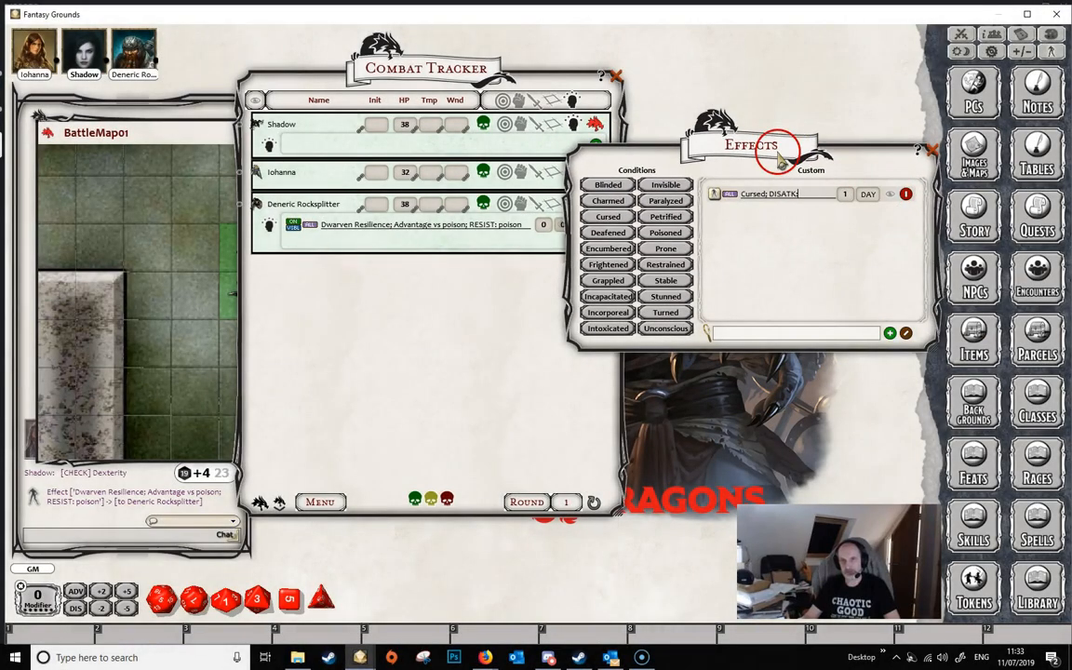
Step: Apply the custom Cursed effect to Deneric Rocksplitter in the Combat Tracker, and check its visibility setting
{"action": "left_click_drag", "start_coordinate": [778, 146], "coordinate": [872, 97]}
{"action": "left_click_drag", "start_coordinate": [737, 241], "coordinate": [345, 240]}
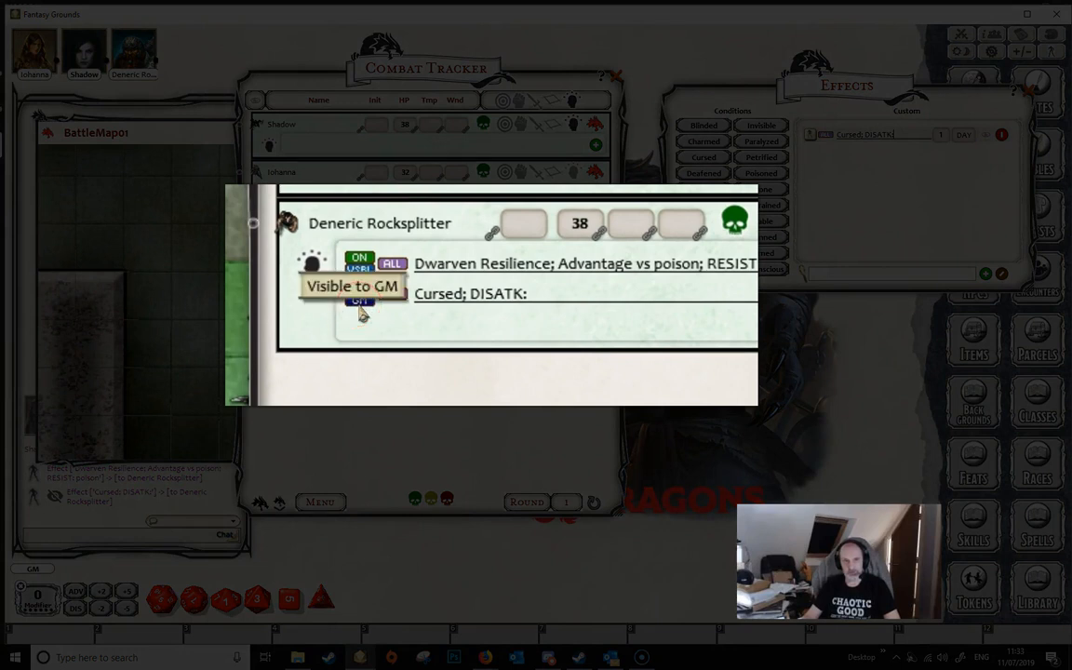
{"action": "left_click", "coordinate": [362, 312]}
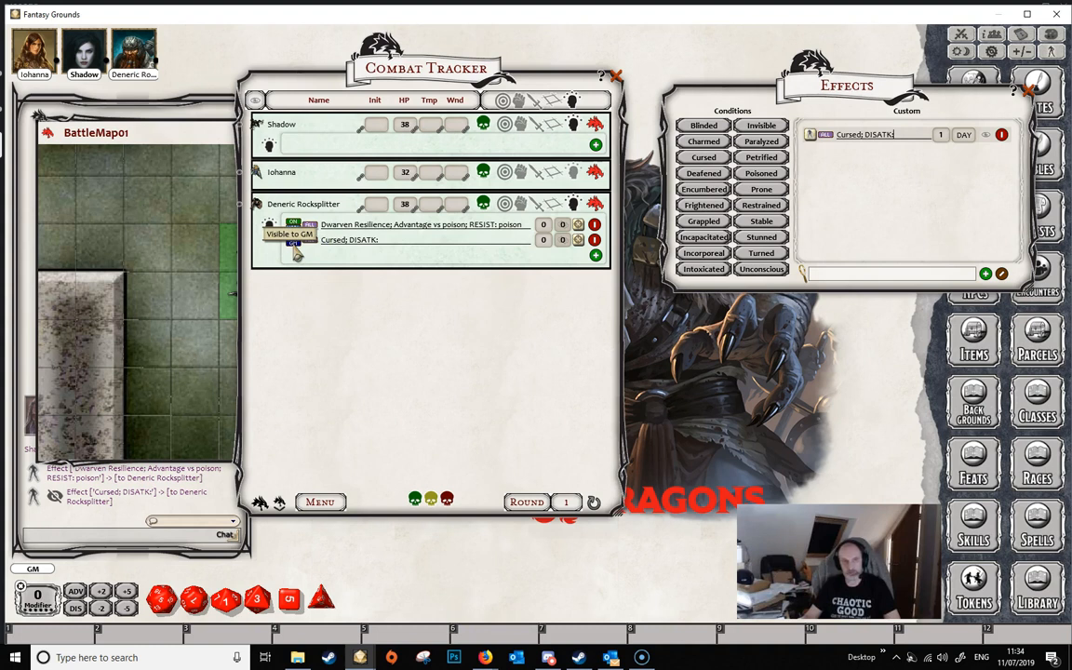
{"action": "left_click_drag", "start_coordinate": [0, 58], "coordinate": [532, 25]}
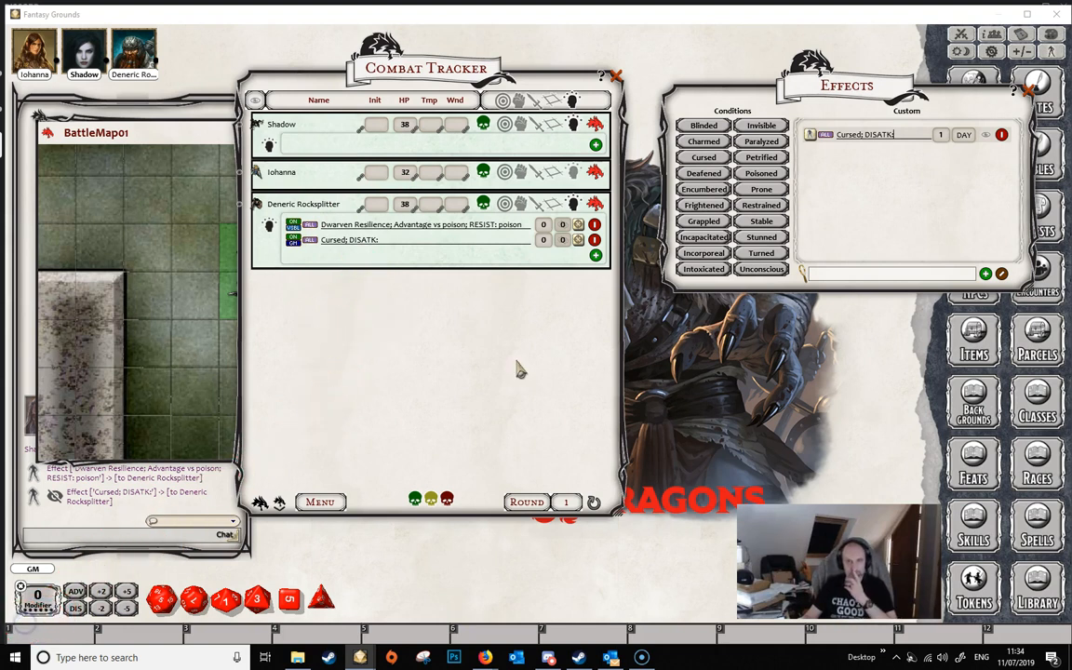
Step: Show and hide the targeting, ability score, combat, and space and reach sections for all combatants at once
{"action": "left_click_drag", "start_coordinate": [477, 67], "coordinate": [593, 64]}
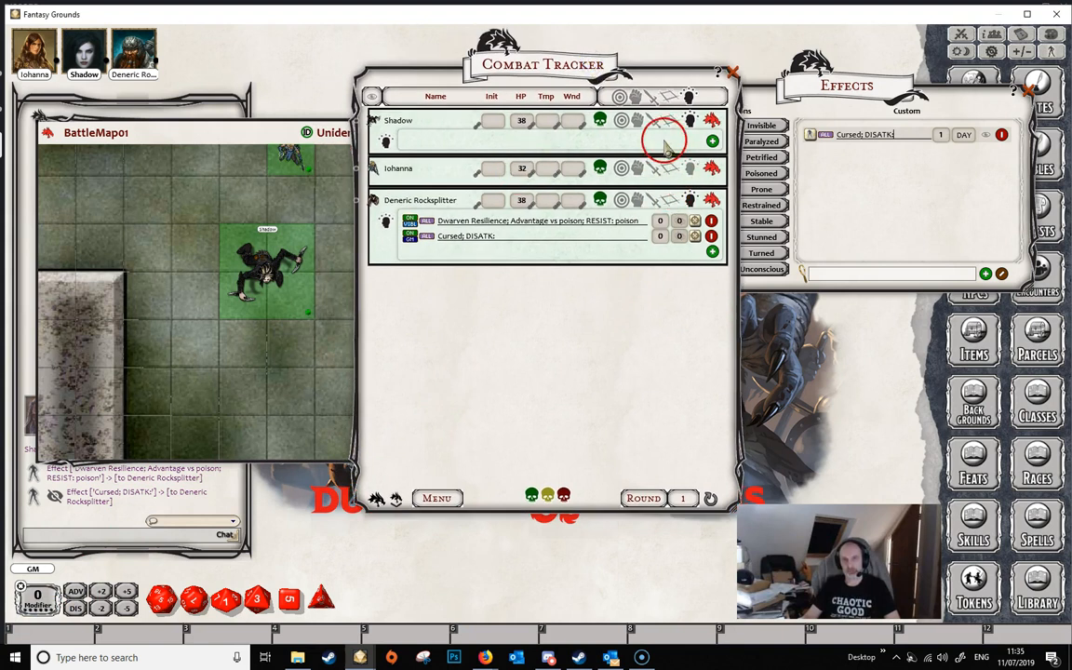
{"action": "left_click", "coordinate": [621, 99]}
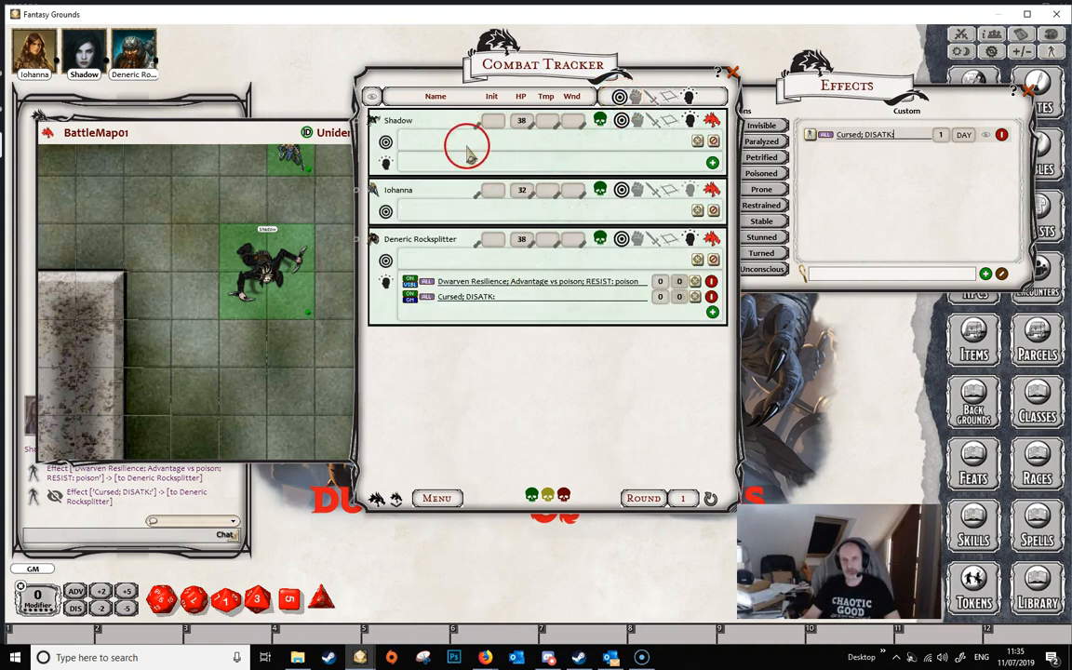
{"action": "left_click", "coordinate": [622, 98]}
{"action": "left_click", "coordinate": [635, 97]}
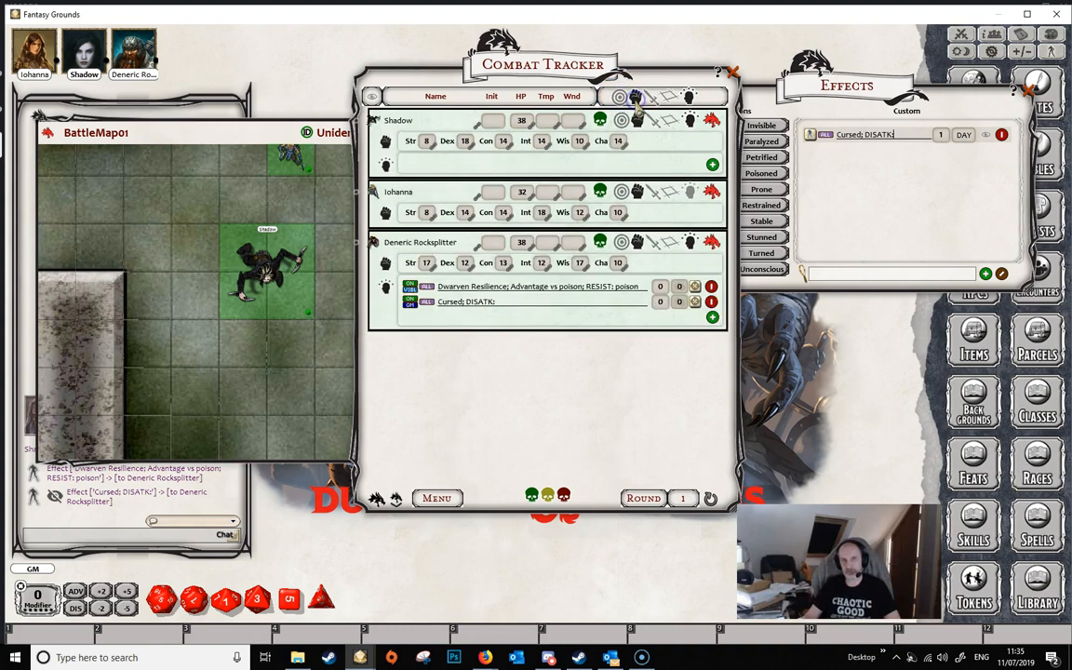
{"action": "left_click", "coordinate": [637, 100]}
{"action": "left_click", "coordinate": [652, 98]}
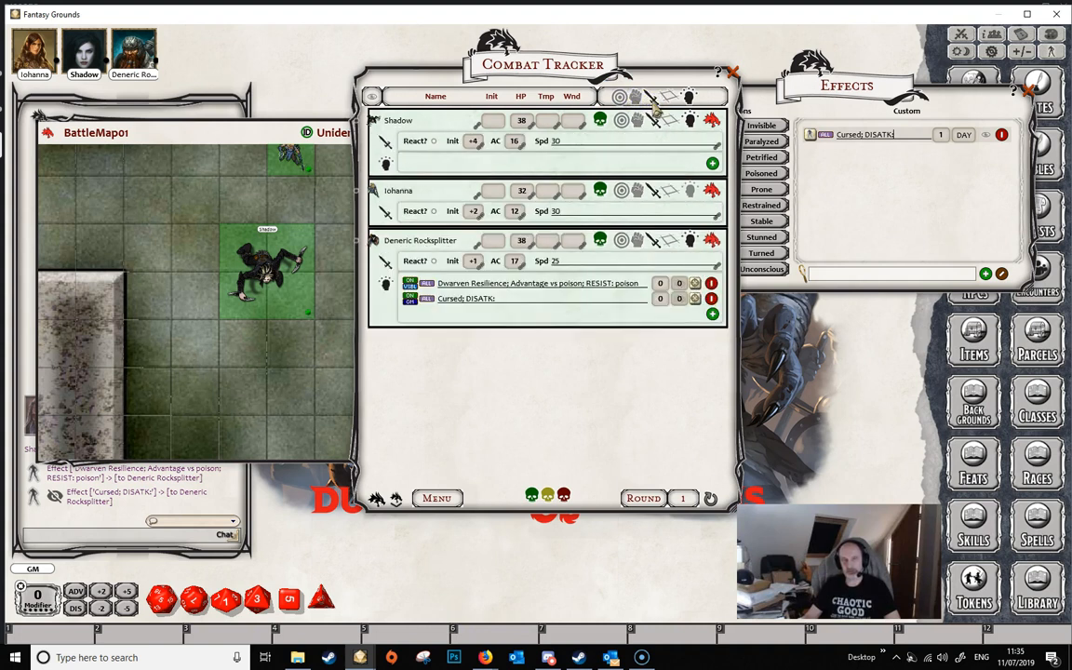
{"action": "left_click", "coordinate": [653, 99]}
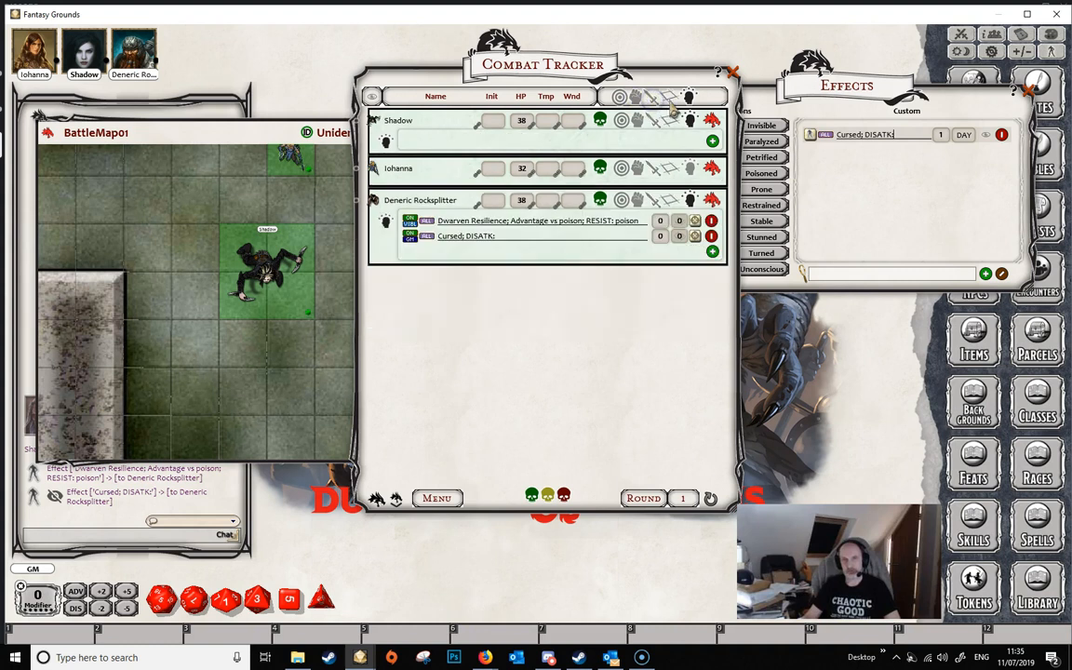
{"action": "left_click", "coordinate": [670, 99]}
{"action": "left_click", "coordinate": [670, 100]}
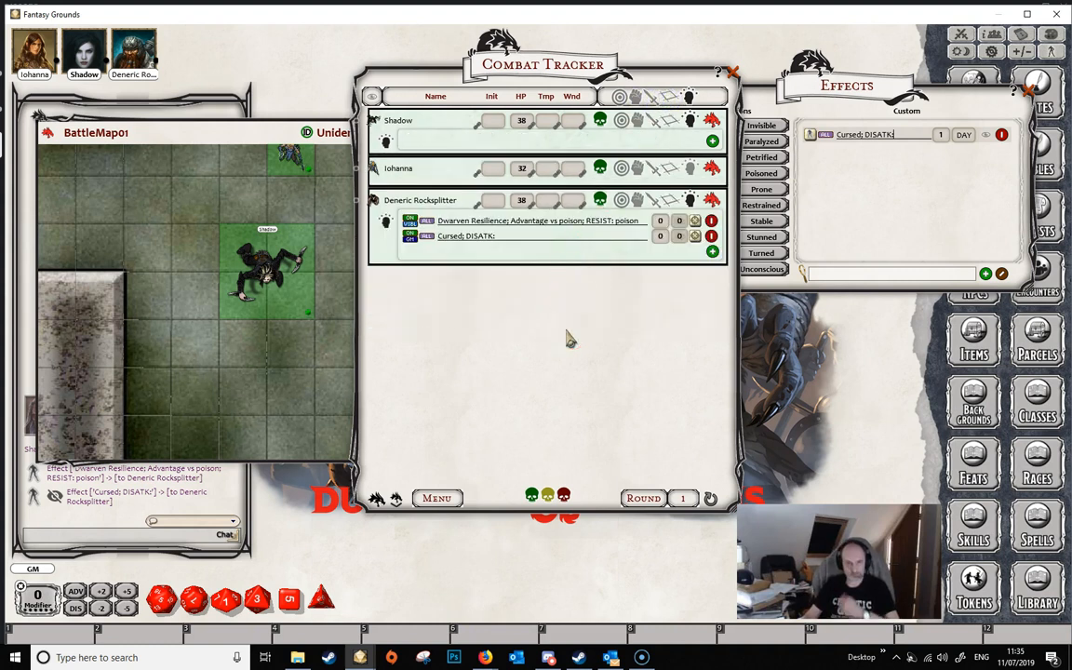
{"action": "left_click", "coordinate": [525, 346]}
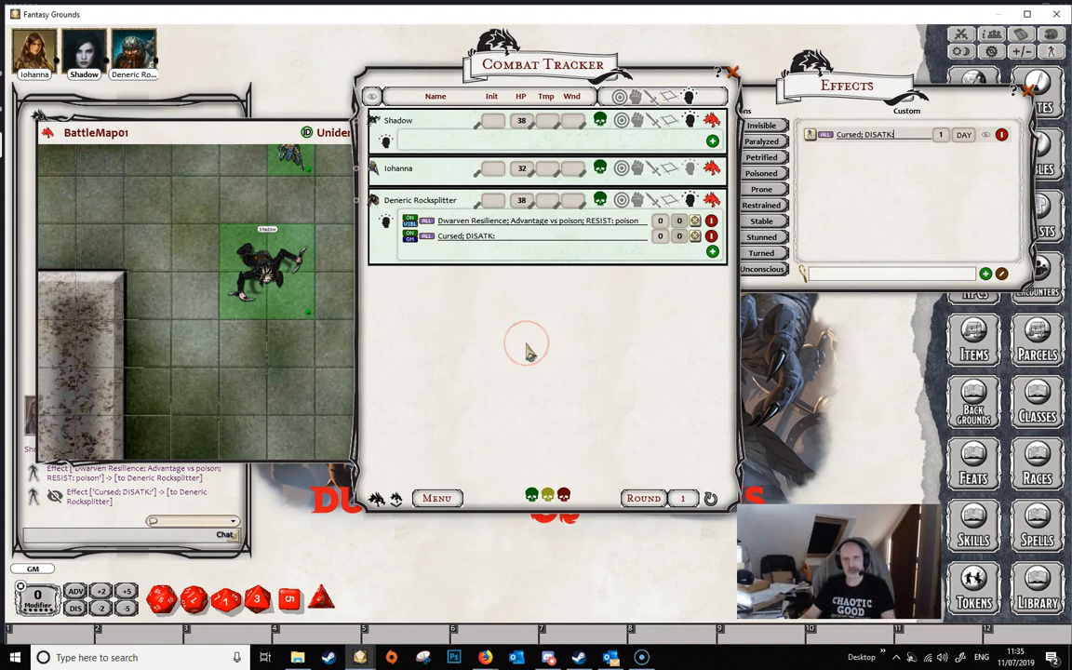
{"action": "left_click", "coordinate": [586, 235]}
{"action": "left_click", "coordinate": [522, 281]}
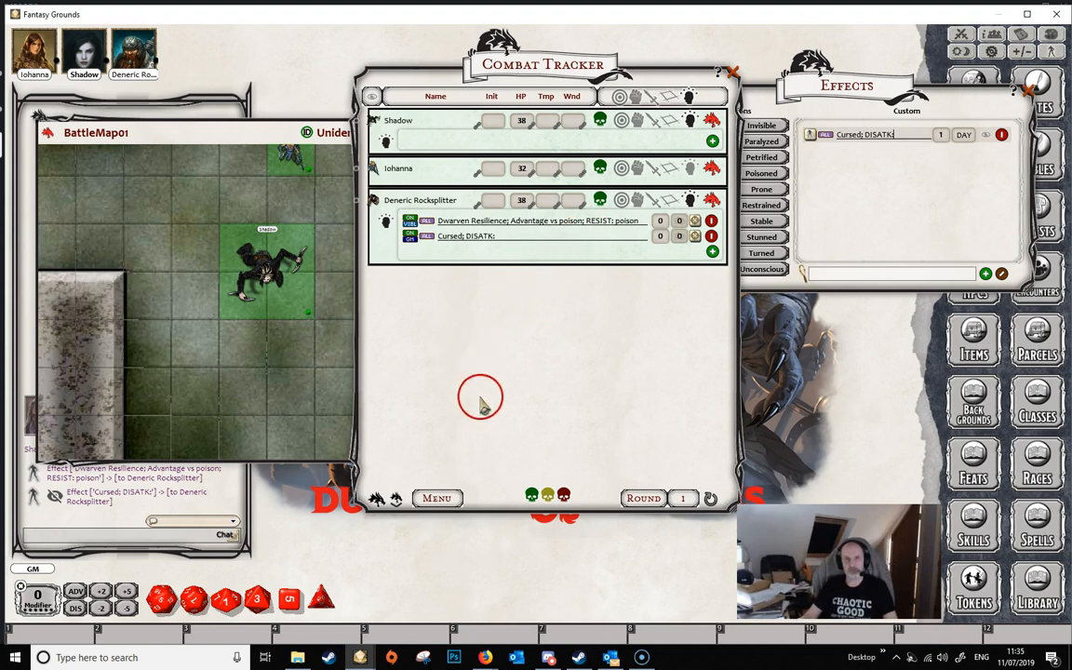